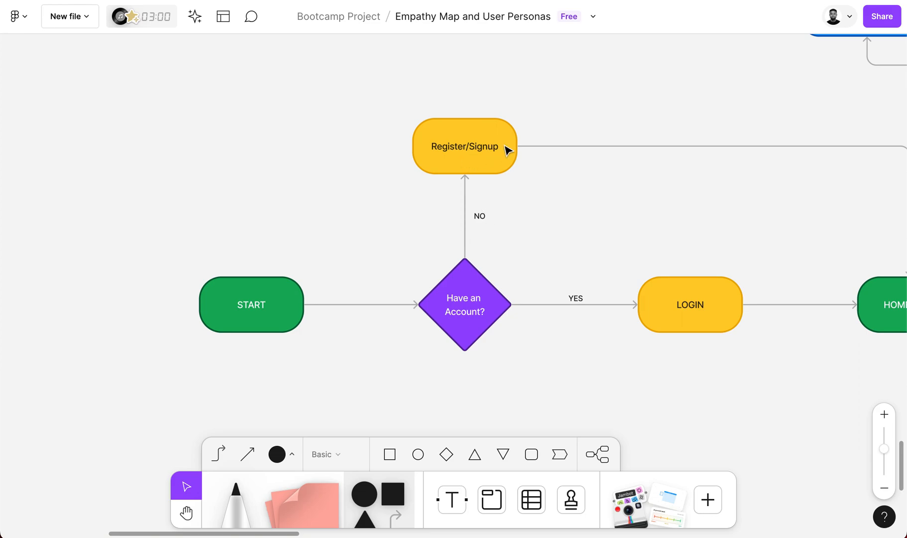
Examine the existing user flow from the account check through the home page, job categories and products to payment.
scroll(507, 193, right, 10)
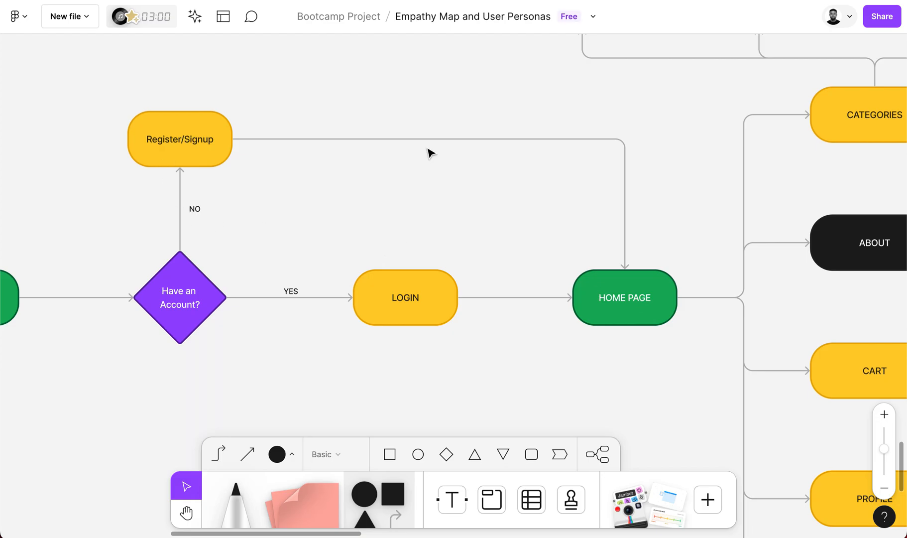
scroll(627, 313, right, 6)
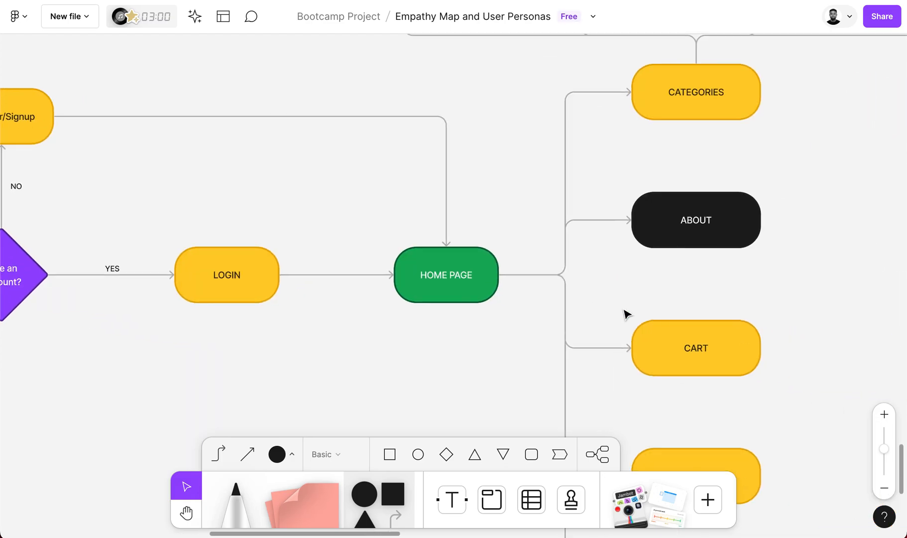
scroll(626, 314, right, 4)
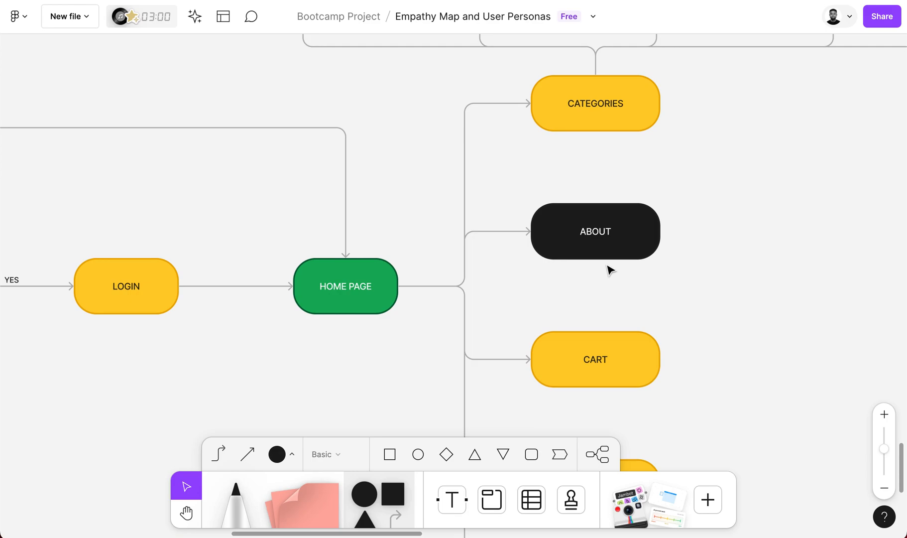
scroll(608, 268, down, 5)
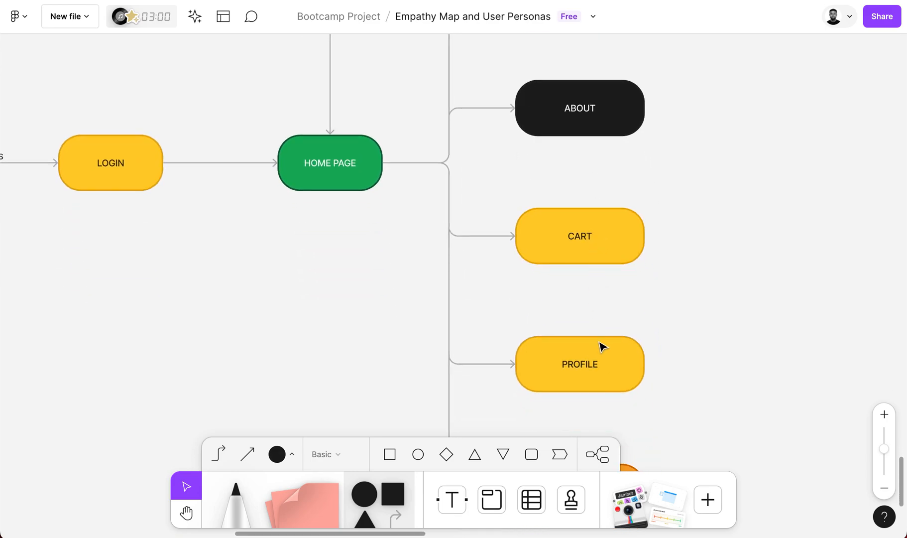
scroll(601, 343, down, 4)
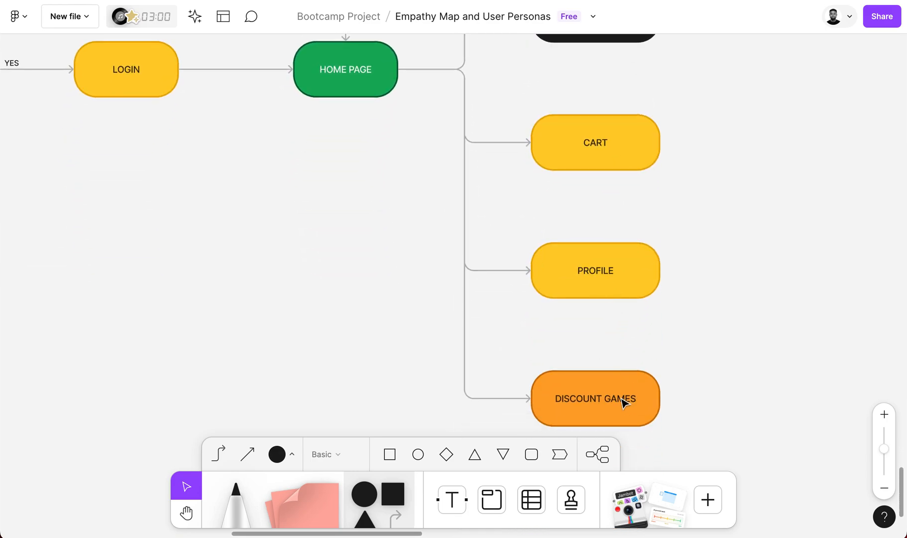
scroll(625, 393, up, 14)
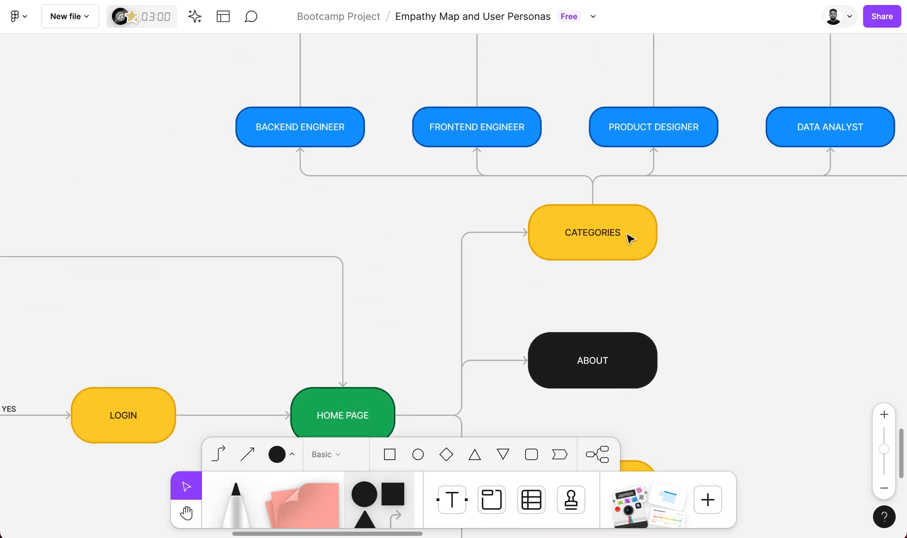
scroll(608, 234, up, 1)
scroll(611, 238, up, 4)
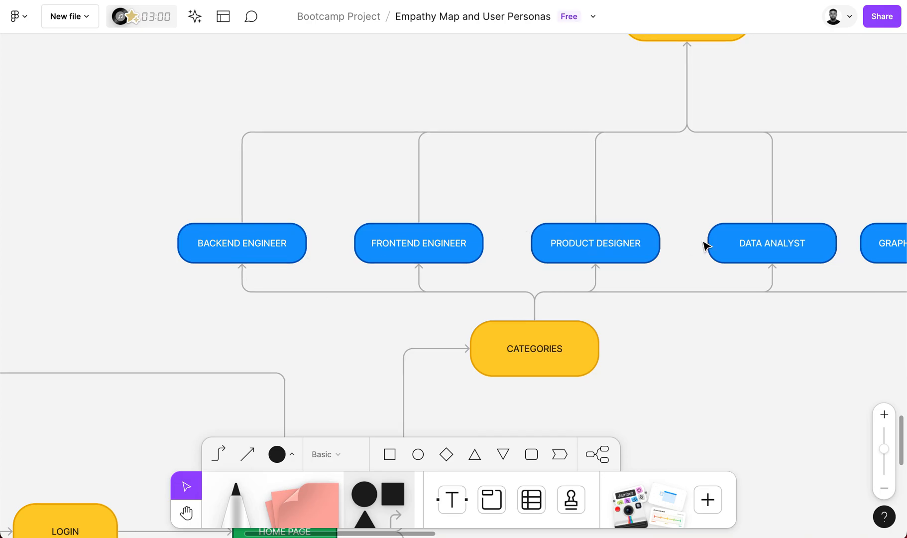
scroll(814, 253, right, 4)
scroll(814, 253, right, 2)
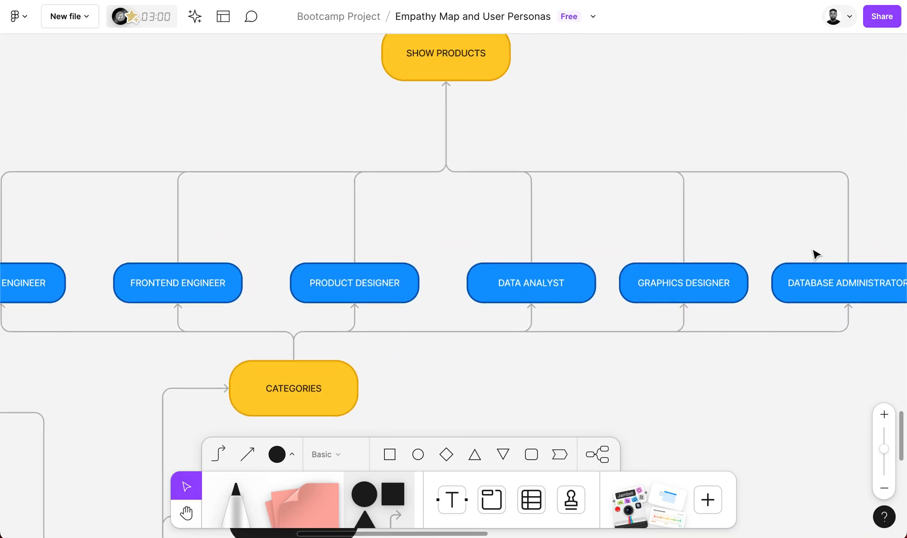
scroll(814, 253, up, 2)
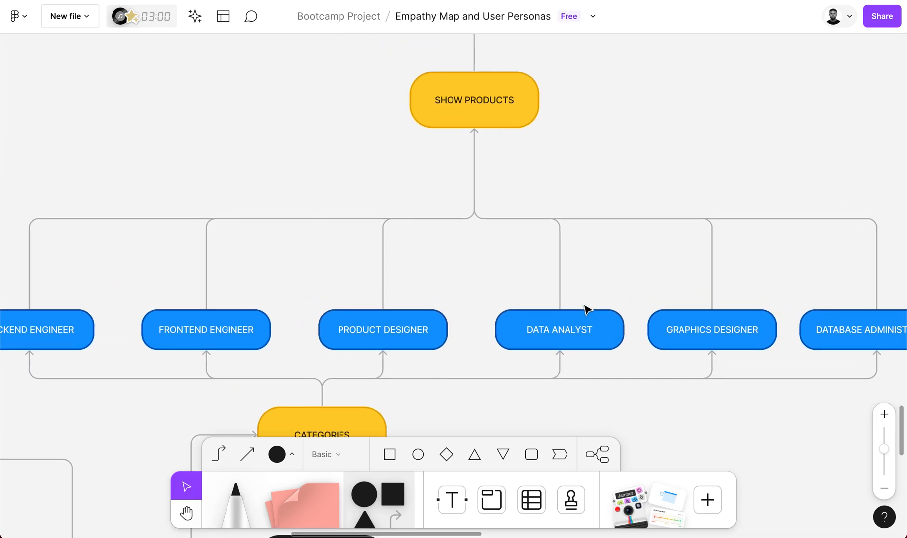
scroll(492, 122, up, 4)
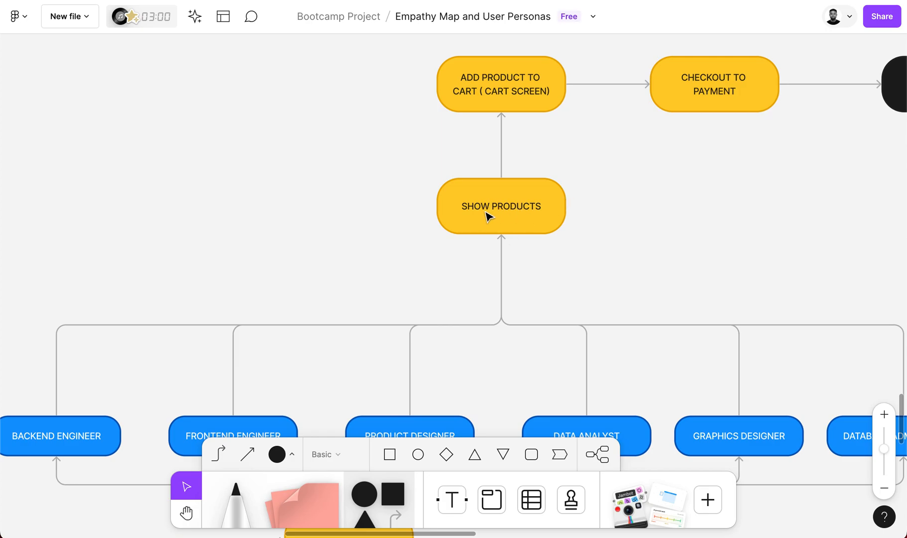
scroll(620, 314, down, 5)
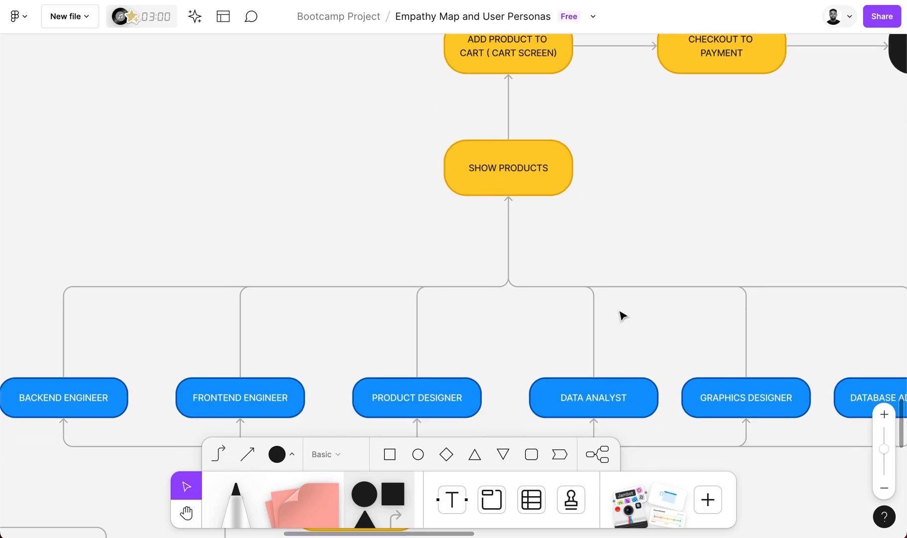
click(632, 312)
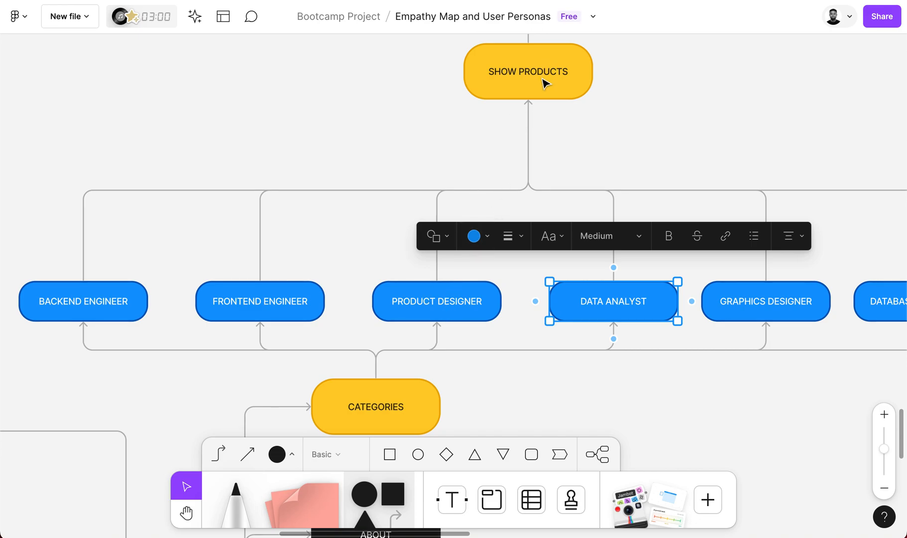
scroll(543, 85, up, 5)
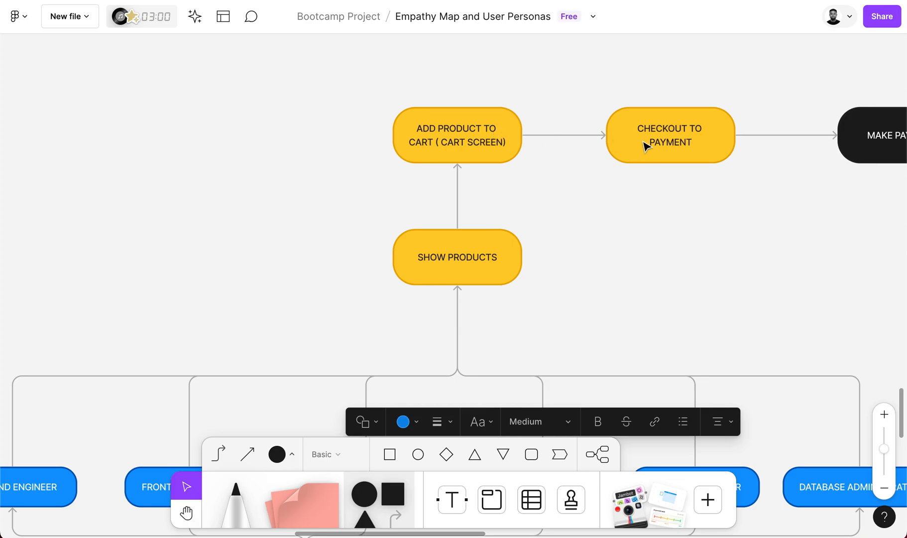
scroll(684, 147, right, 3)
scroll(684, 147, right, 5)
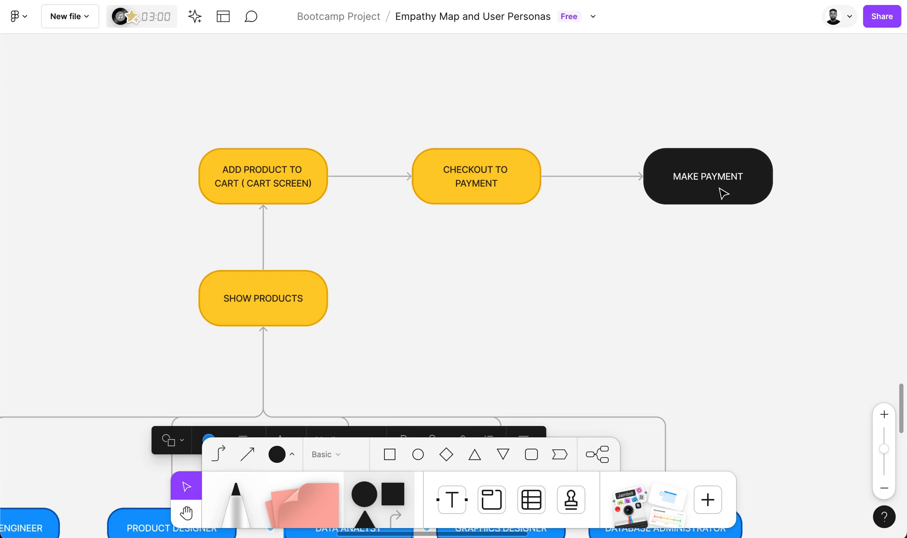
Examine the home page's Cart, Profile and Discount Games branches, along with the overall layout of the user flow.
scroll(723, 193, down, 5)
scroll(720, 196, down, 6)
scroll(445, 280, up, 5)
scroll(445, 281, down, 3)
scroll(445, 280, down, 1)
scroll(447, 285, down, 3)
scroll(448, 249, up, 3)
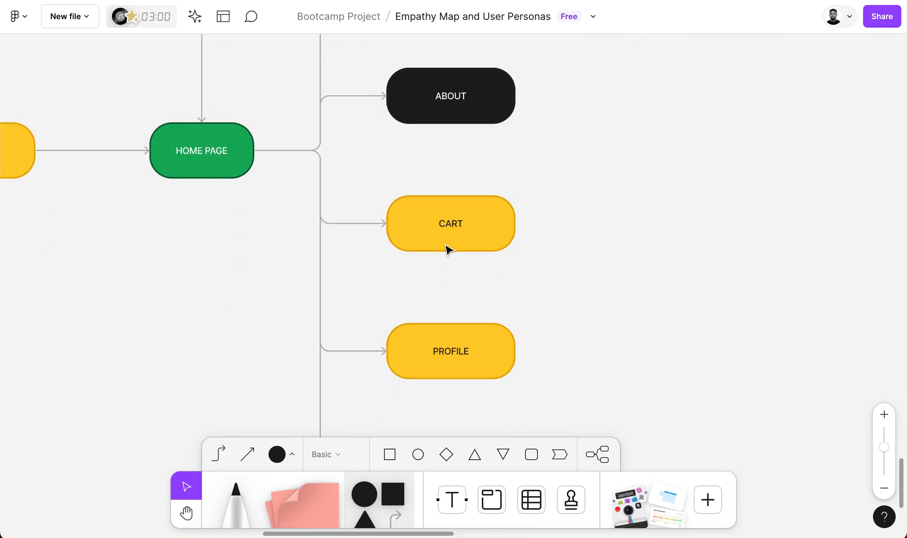
scroll(456, 315, down, 3)
scroll(462, 293, up, 3)
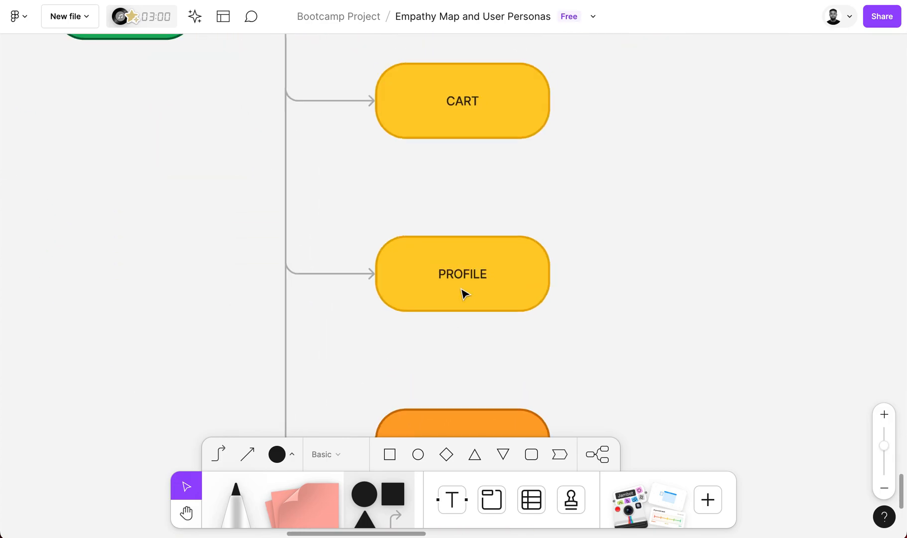
scroll(467, 294, down, 1)
scroll(468, 293, down, 3)
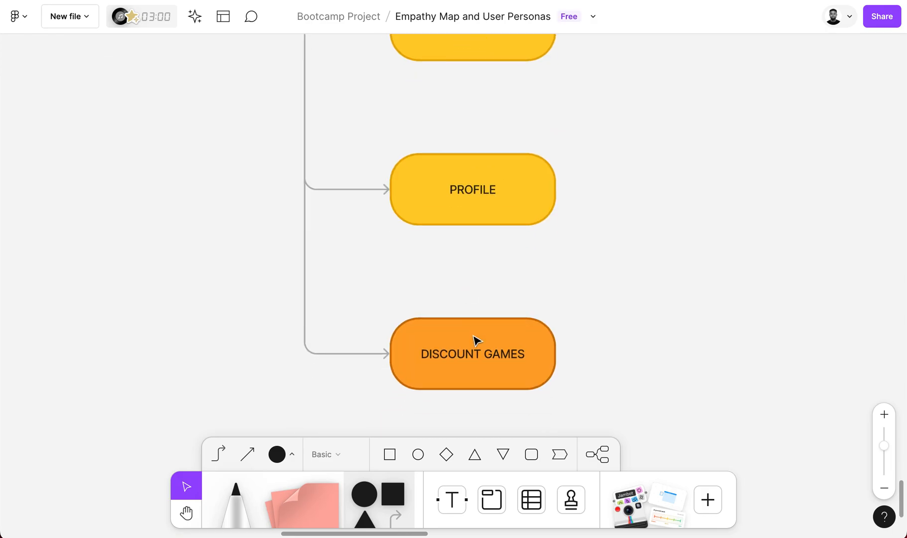
scroll(500, 346, down, 5)
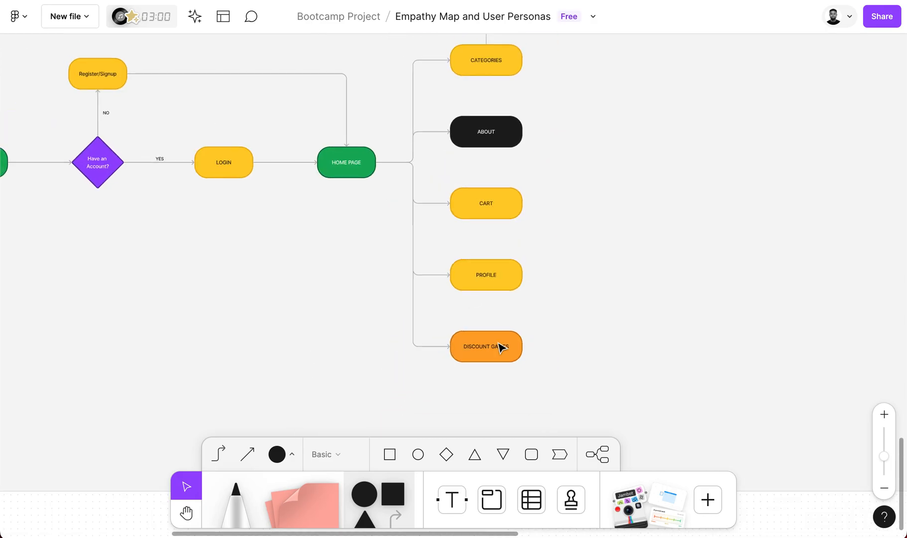
scroll(500, 346, down, 3)
click(624, 328)
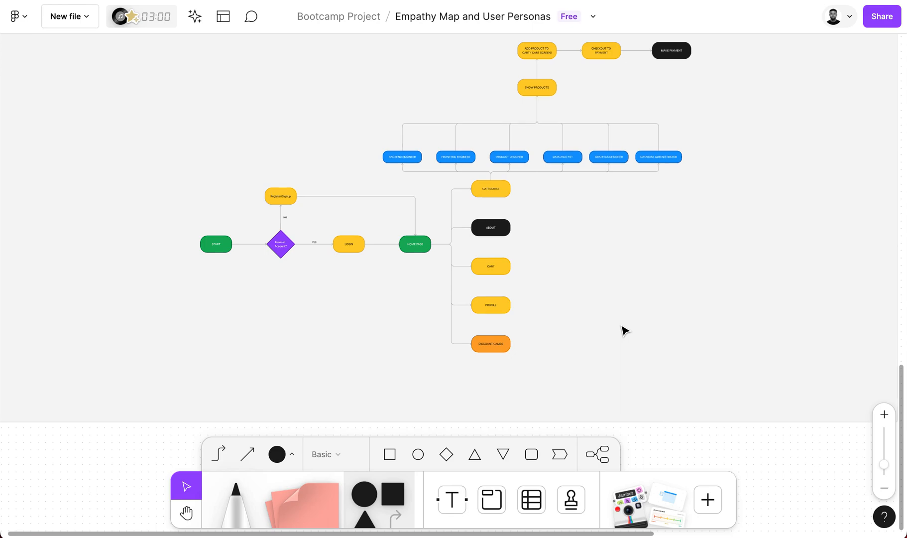
Draw a large new section on the empty canvas below the existing user flow diagram.
scroll(622, 326, down, 3)
scroll(621, 326, left, 2)
scroll(622, 325, up, 2)
scroll(624, 329, down, 10)
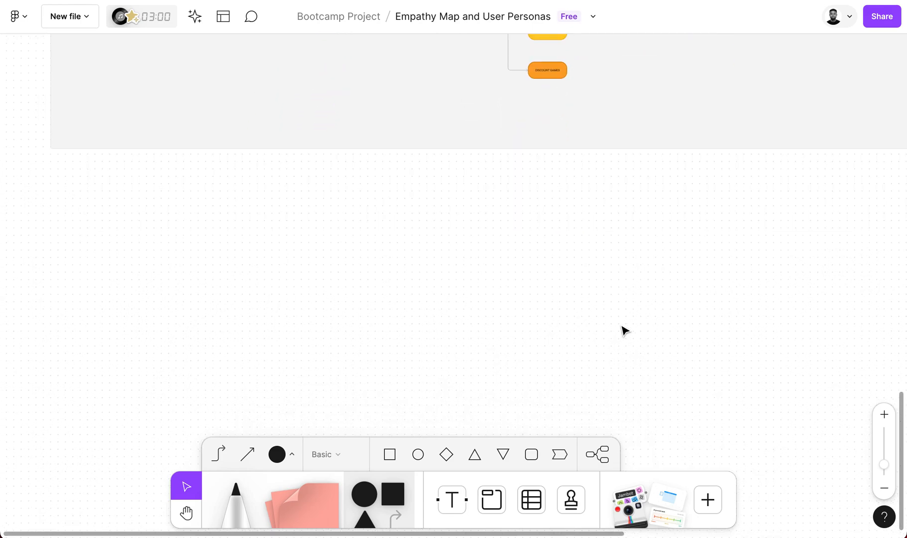
scroll(622, 326, down, 2)
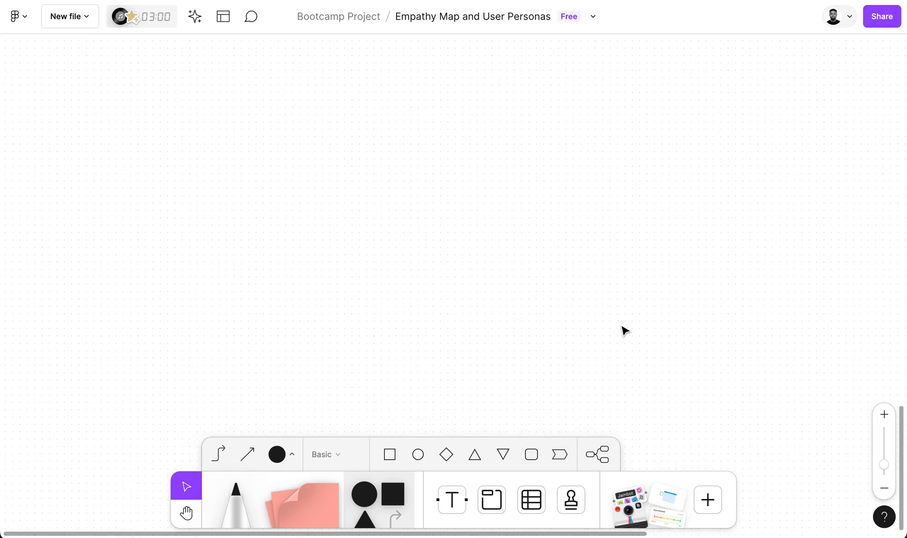
click(491, 500)
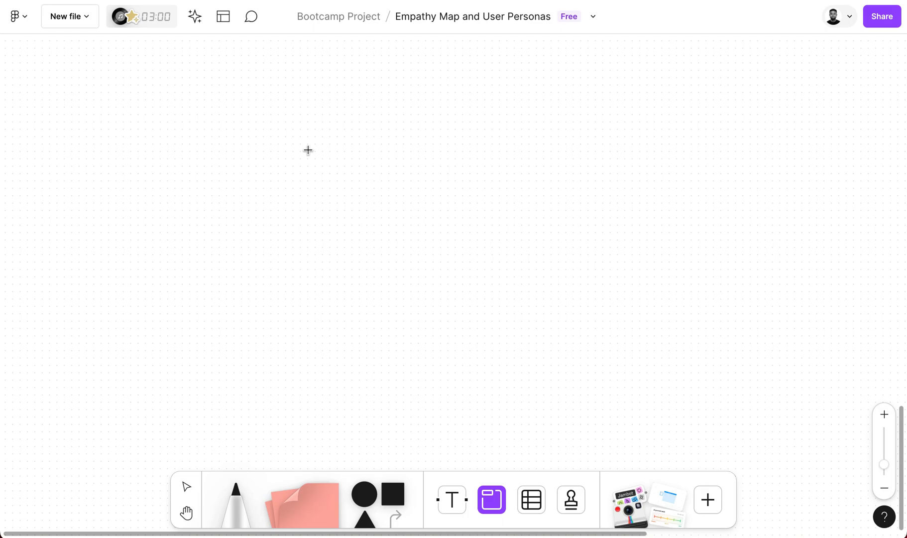
drag(159, 82, 417, 181)
drag(566, 240, 776, 419)
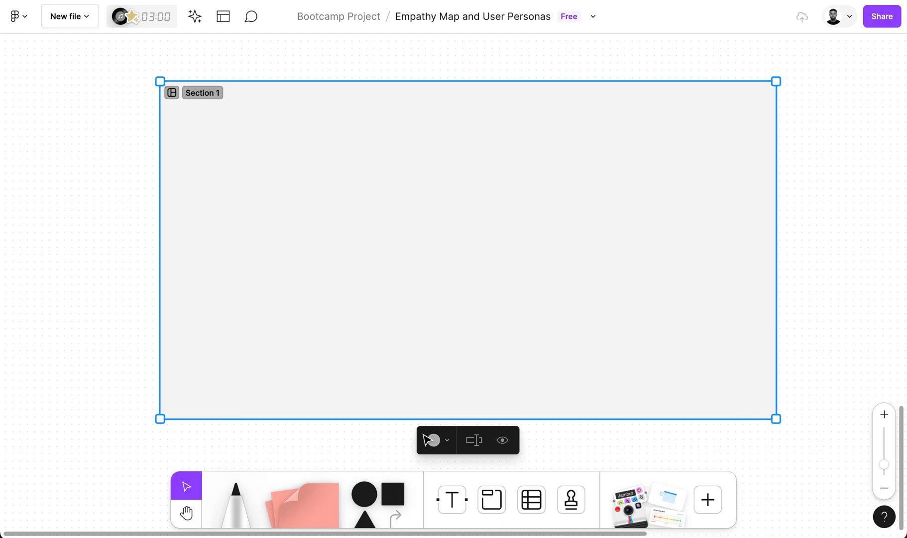
Rename the new section as USER FLOW PRACTICE.
double_click(211, 95)
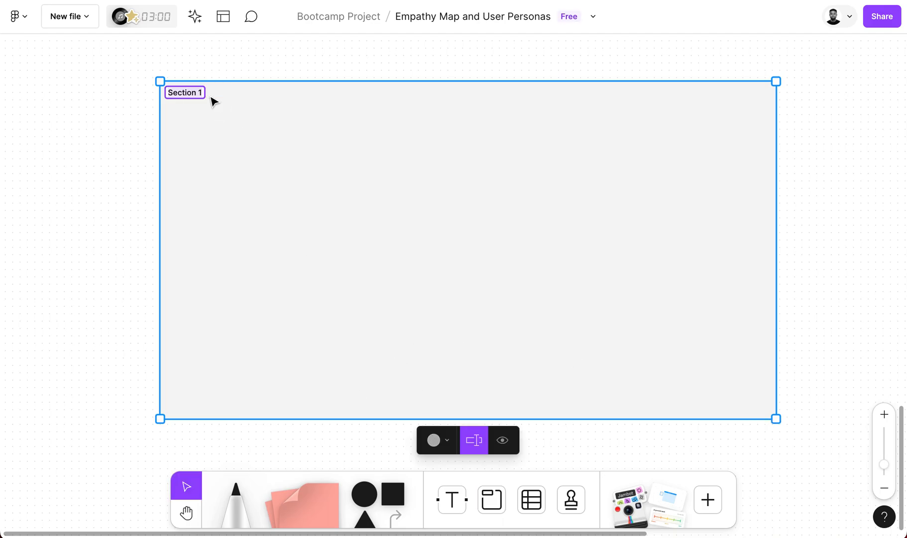
text(PRACTICE)
click(168, 93)
text(USER FLOW)
key(Return)
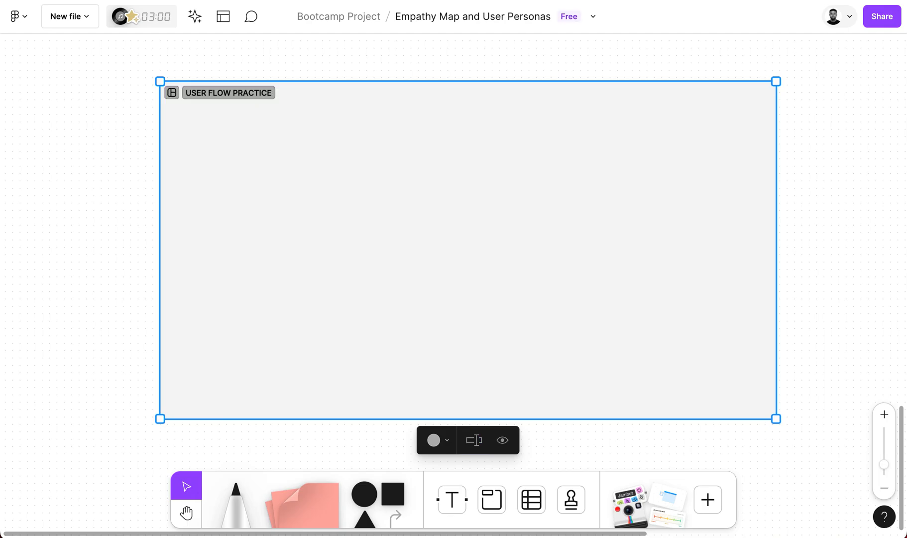
click(113, 261)
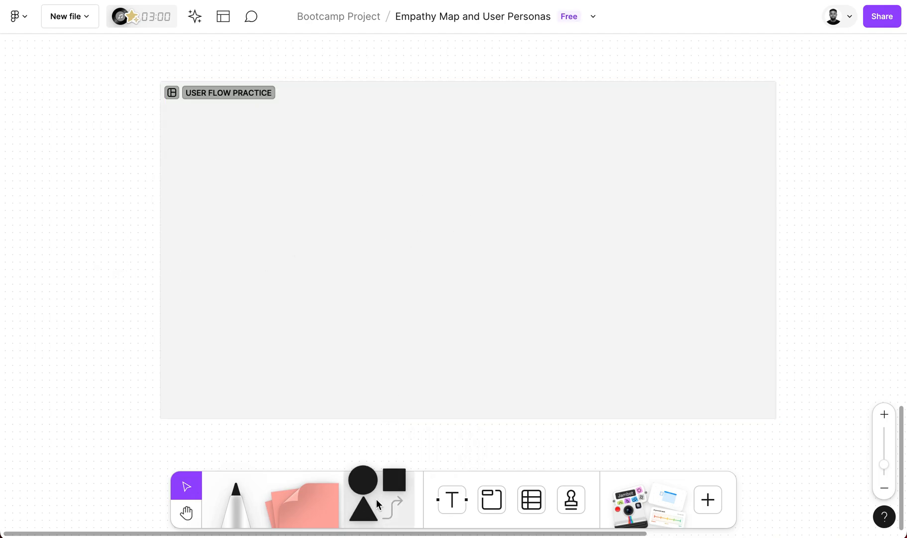
Add a circle labelled START on the left side of the USER FLOW PRACTICE section, around its mid-height.
click(364, 485)
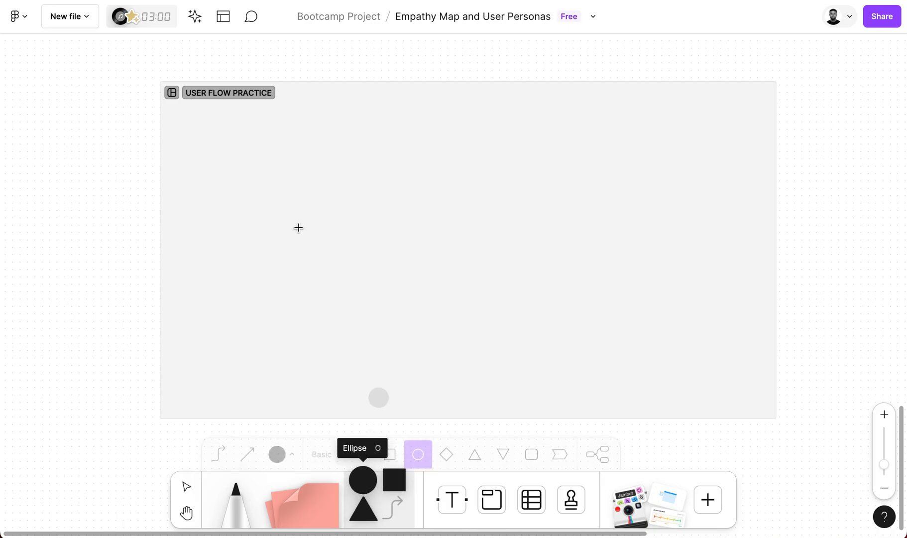
drag(234, 184, 290, 240)
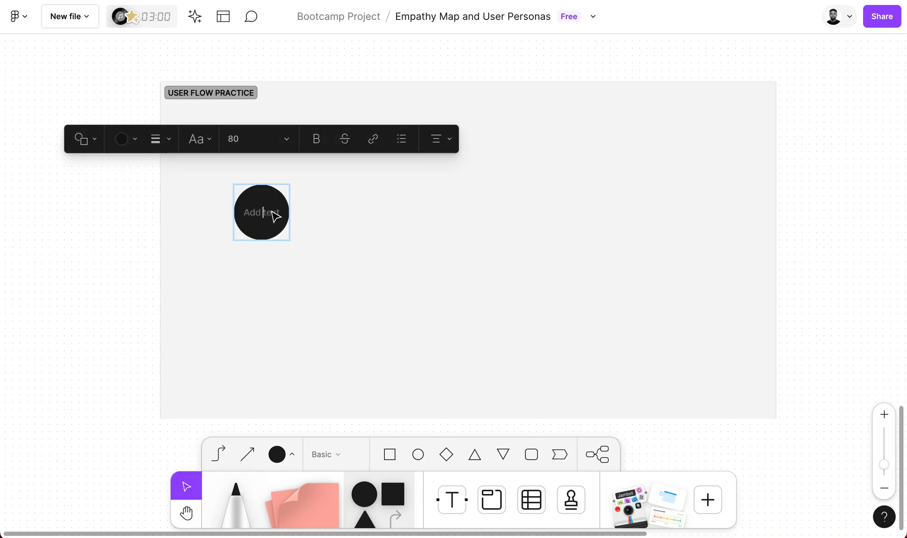
text(START)
click(330, 240)
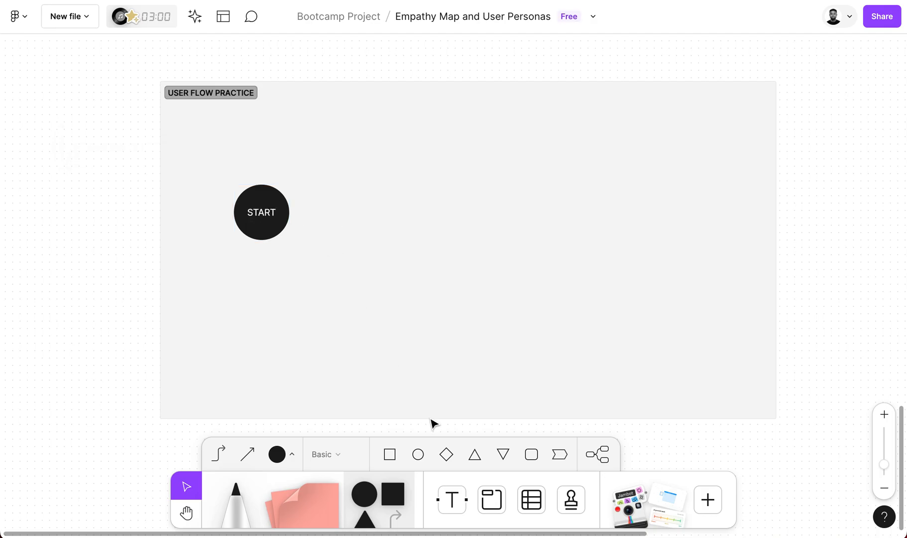
drag(278, 224, 273, 265)
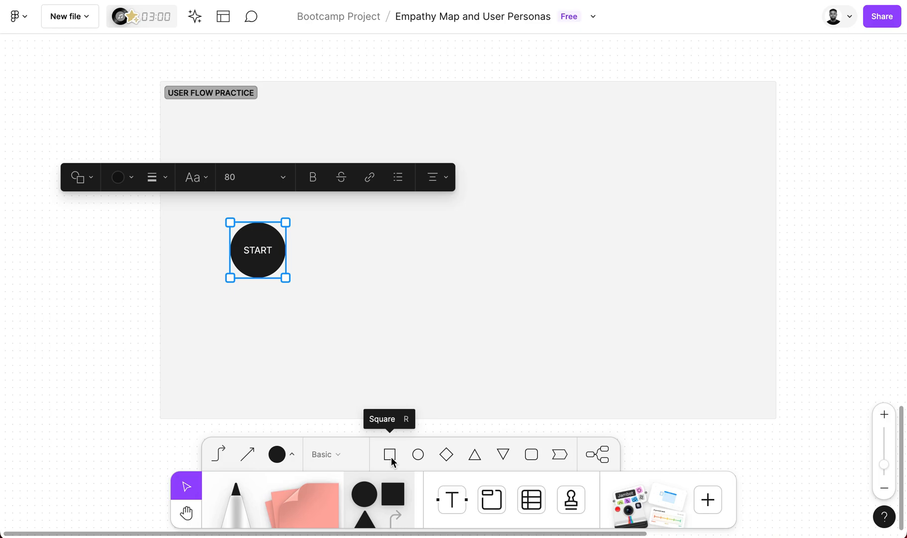
Draw a diamond to the right of the START circle and label it HAVE AN ACCOUNT?
click(447, 454)
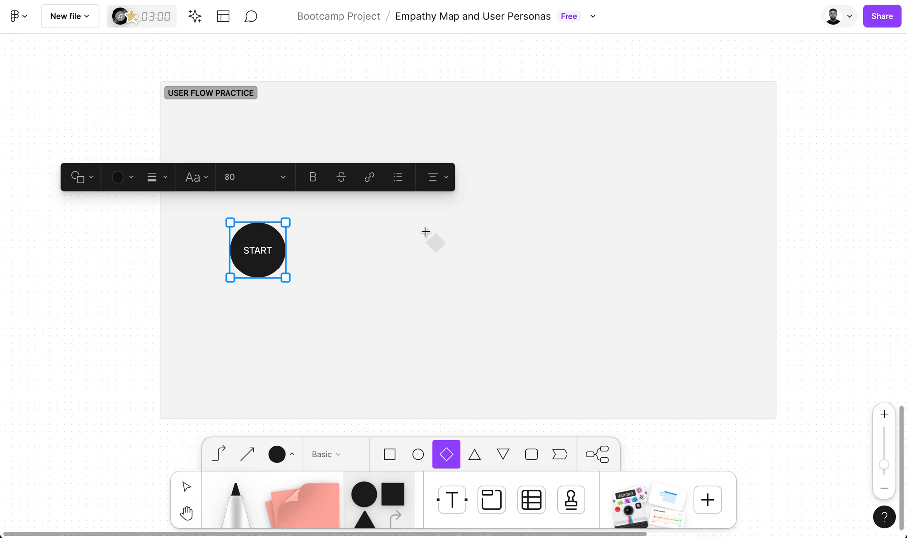
drag(389, 220, 438, 273)
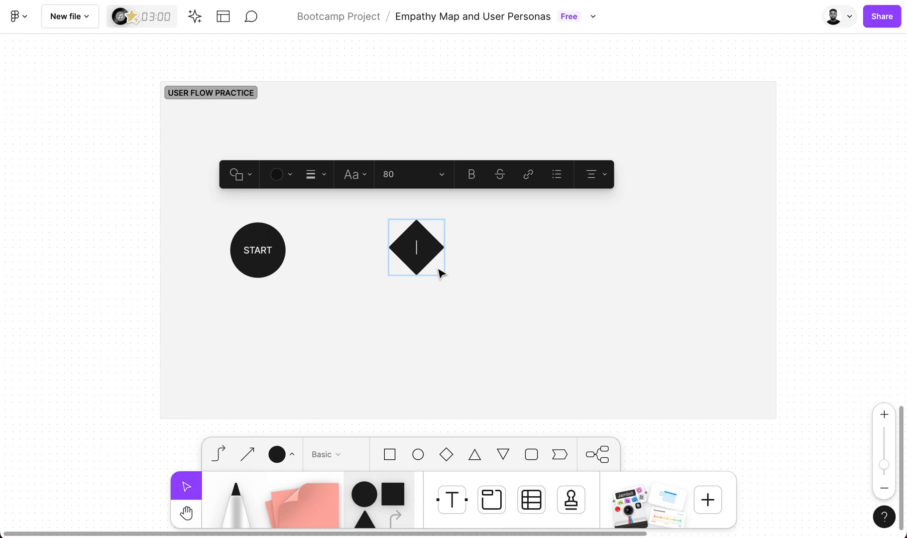
text(HAVE AN ACCOUNT?)
Set the text size of the diamond's label to 40.
key(ctrl+a)
click(438, 174)
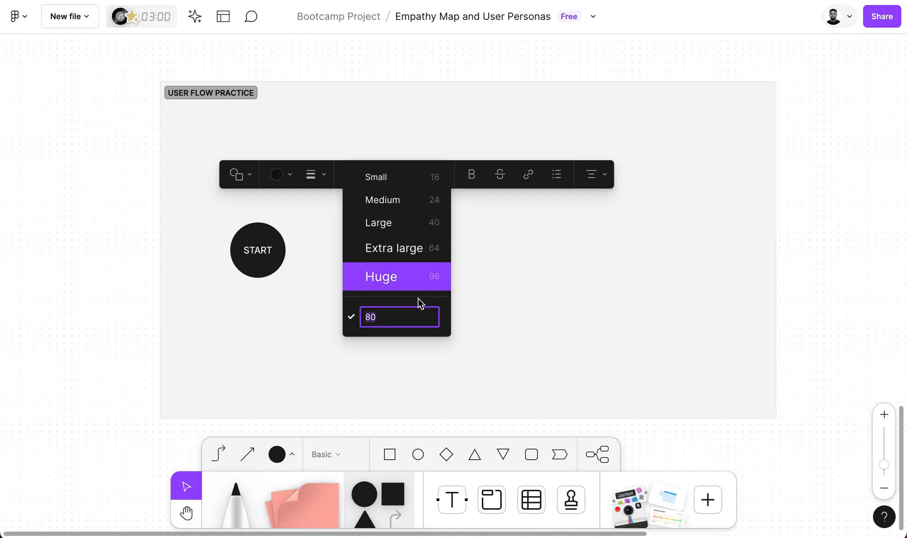
text(40)
key(Return)
click(475, 250)
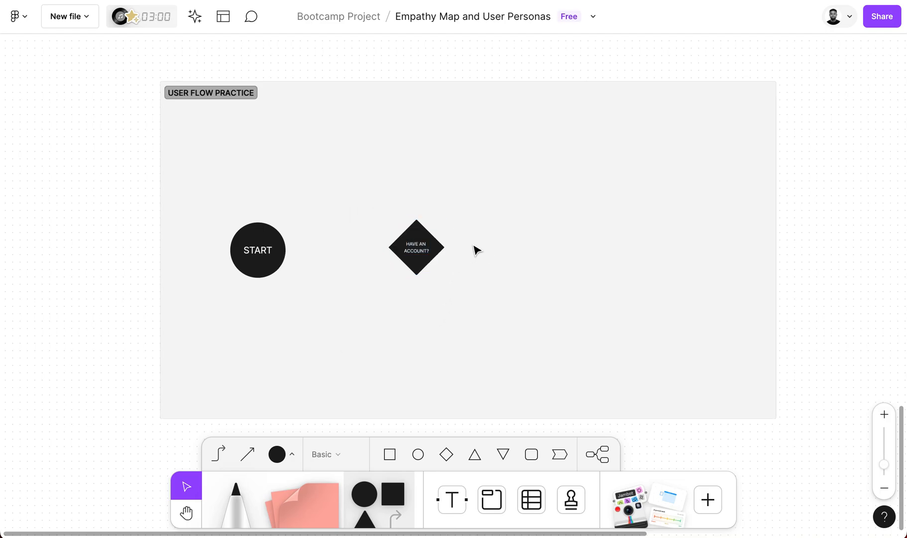
Move the diamond closer to the START circle, level with its centre, and select the circle.
drag(431, 250, 391, 257)
click(278, 267)
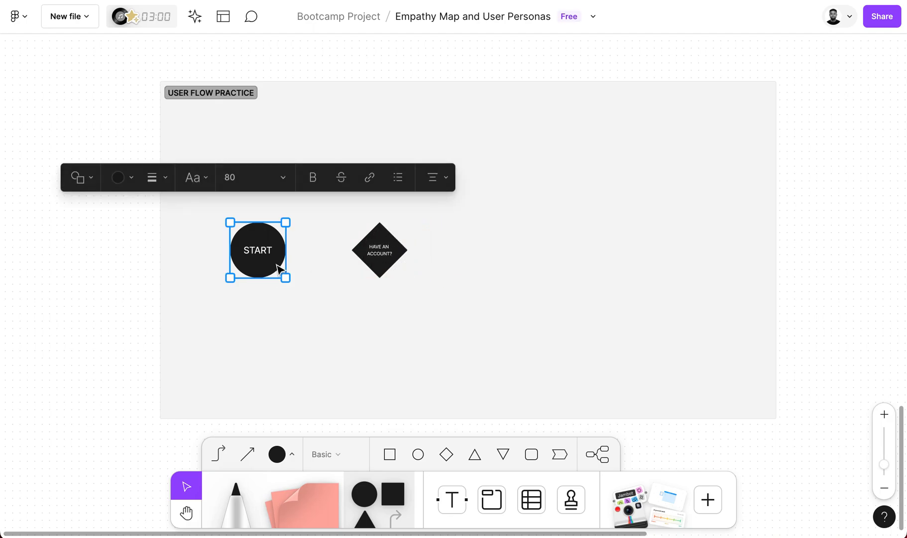
Draw a connector from the START circle to the HAVE AN ACCOUNT? diamond.
click(219, 455)
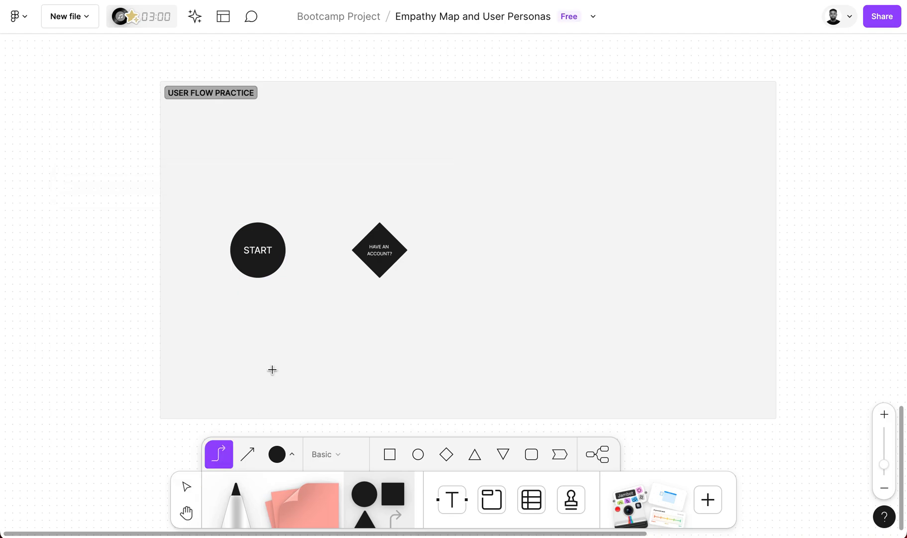
drag(286, 248, 354, 250)
scroll(360, 245, up, 5)
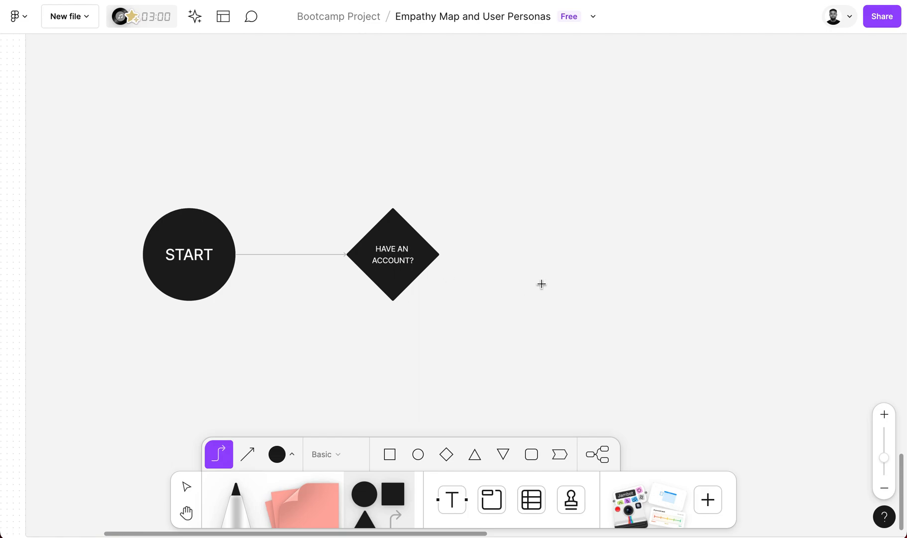
Draw a rectangle labelled HOME PAGE to the right of the HAVE AN ACCOUNT? diamond and align it level with the diamond's centre.
click(390, 455)
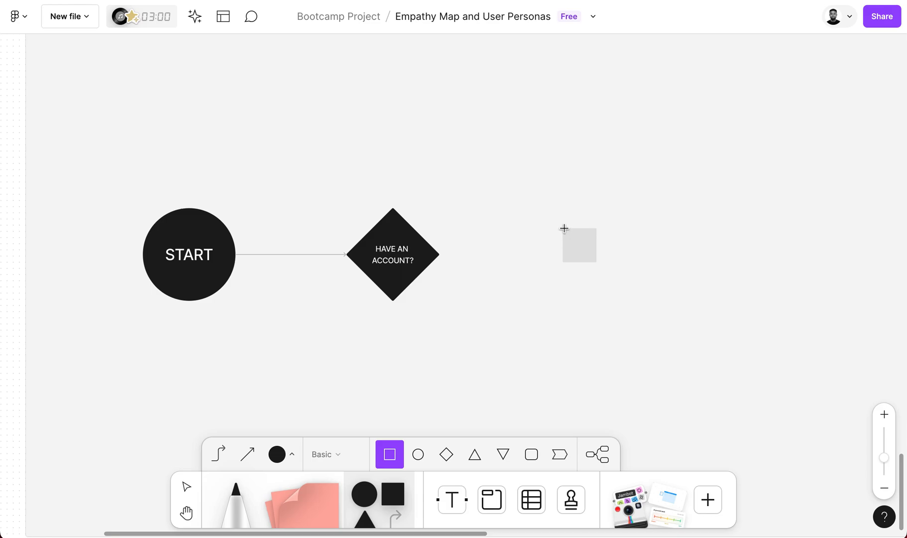
mouse_move(564, 225)
mouse_down()
mouse_move(624, 277)
mouse_move(686, 294)
mouse_move(692, 273)
mouse_up()
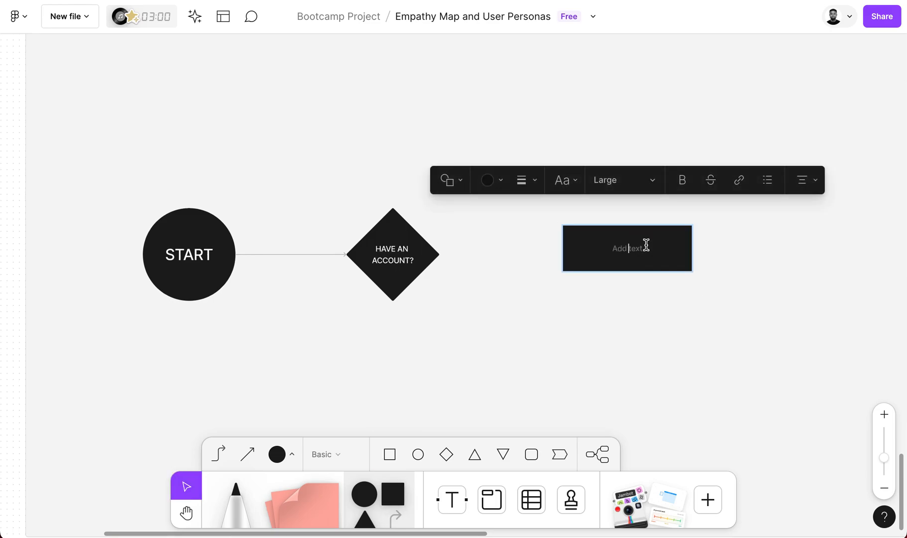
text(HOME PAGE)
click(727, 253)
drag(666, 253, 659, 257)
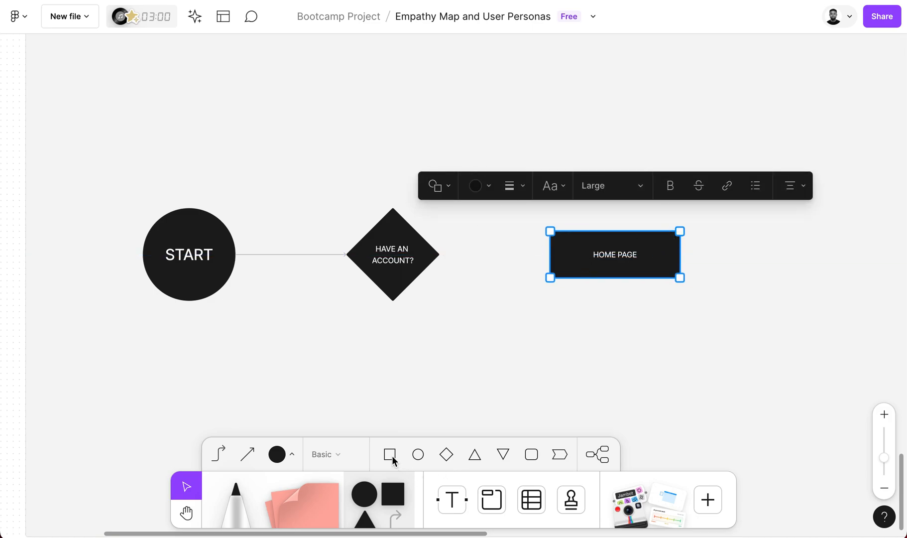
Duplicate the HOME PAGE rectangle, place the copy centred above the diamond, and relabel it REGISTER/SIGN UP.
key(super+d)
drag(638, 256, 418, 98)
double_click(412, 98)
double_click(410, 98)
triple_click(410, 97)
text(REGISTER)
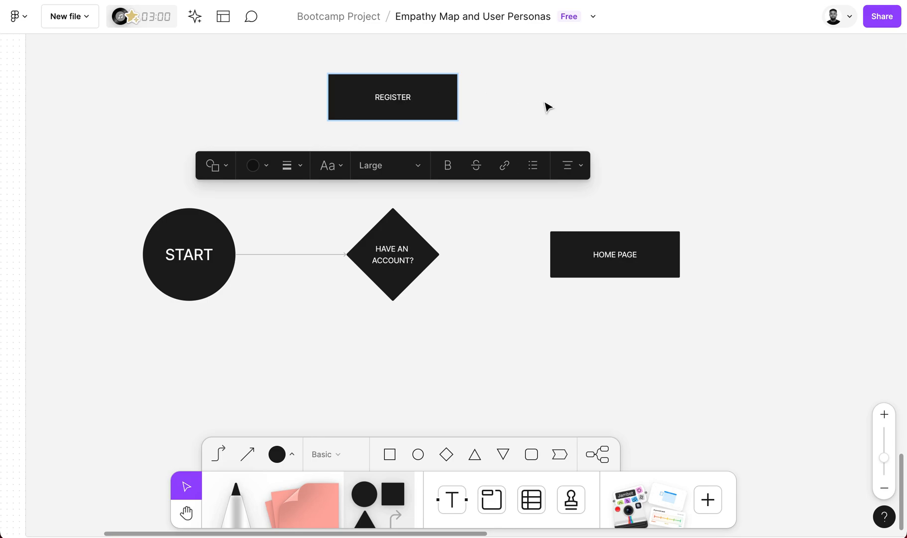
text(/SIGN UP)
click(700, 70)
Connect the HAVE AN ACCOUNT? diamond to the HOME PAGE rectangle and to the REGISTER/SIGN UP rectangle.
click(405, 279)
click(219, 453)
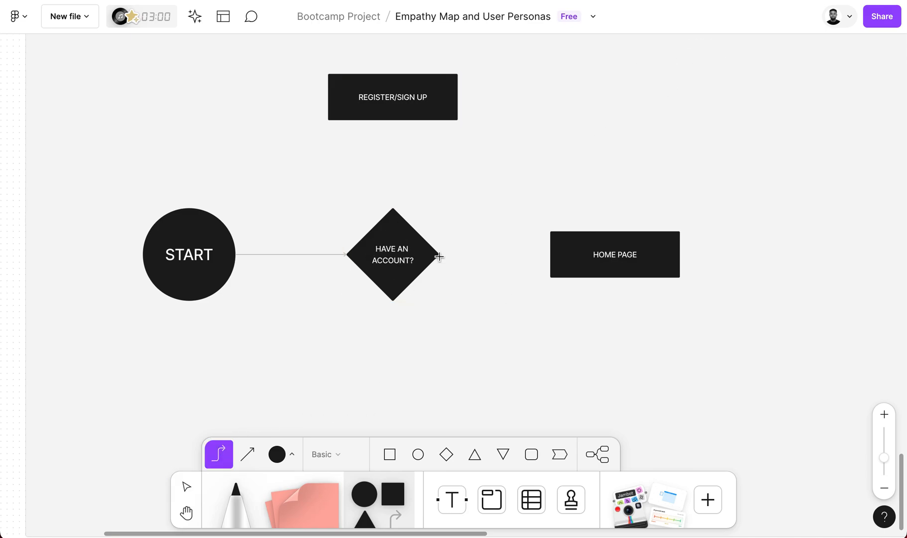
drag(438, 254, 551, 255)
drag(393, 209, 391, 121)
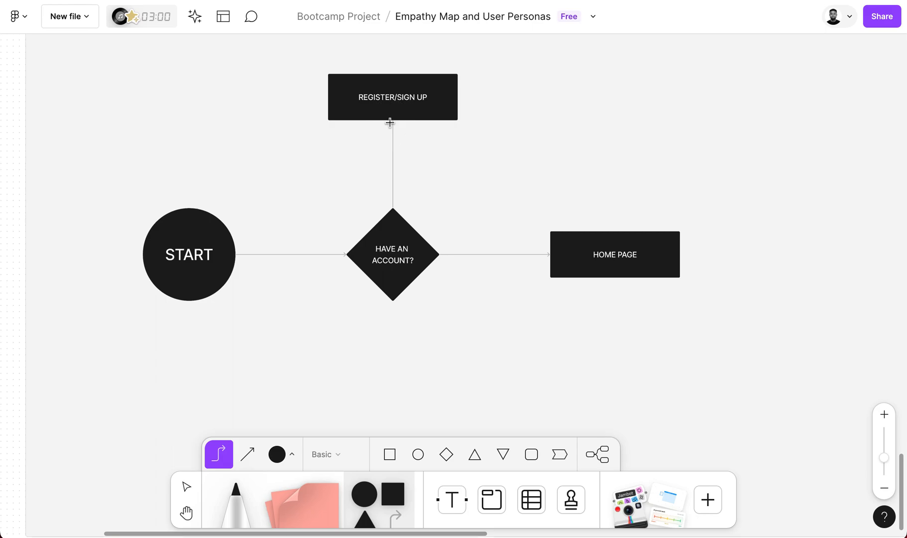
Add the text YES on the connector between the diamond and the HOME PAGE rectangle.
click(450, 502)
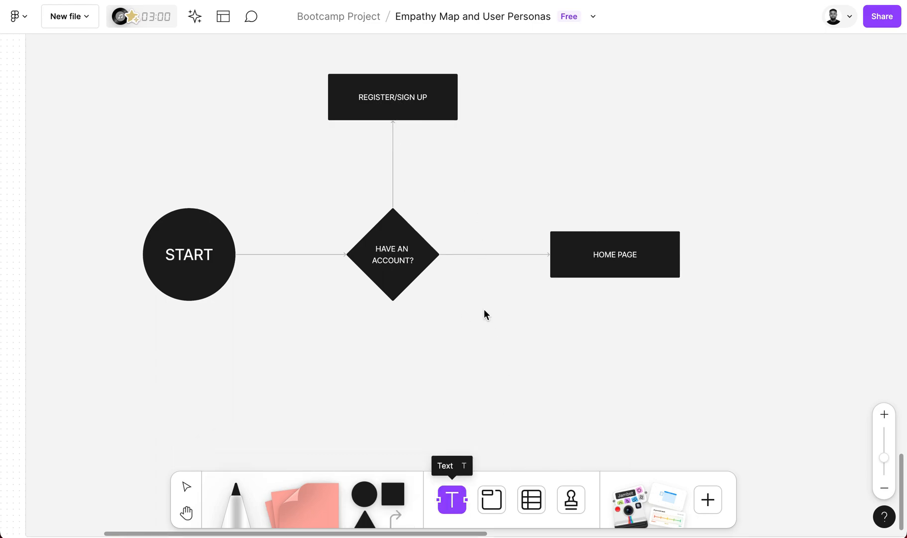
click(478, 249)
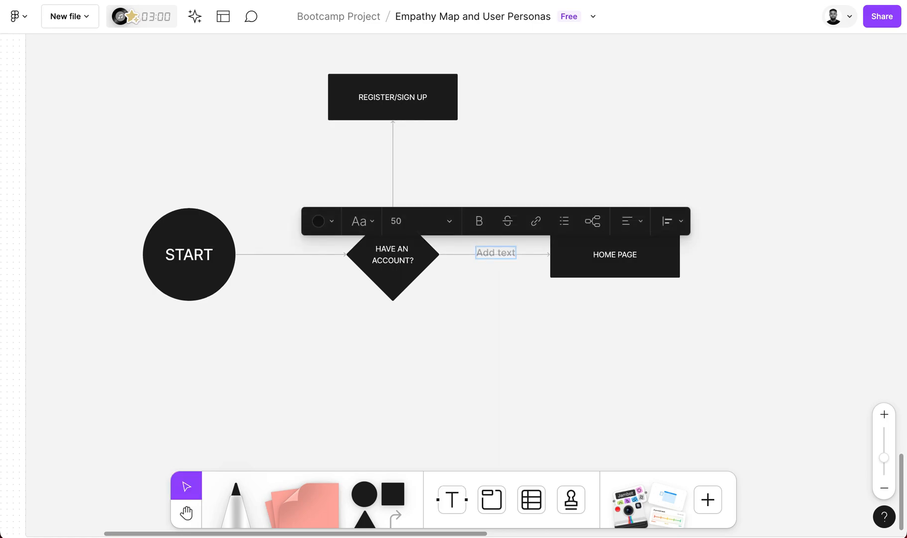
text(YES)
key(Escape)
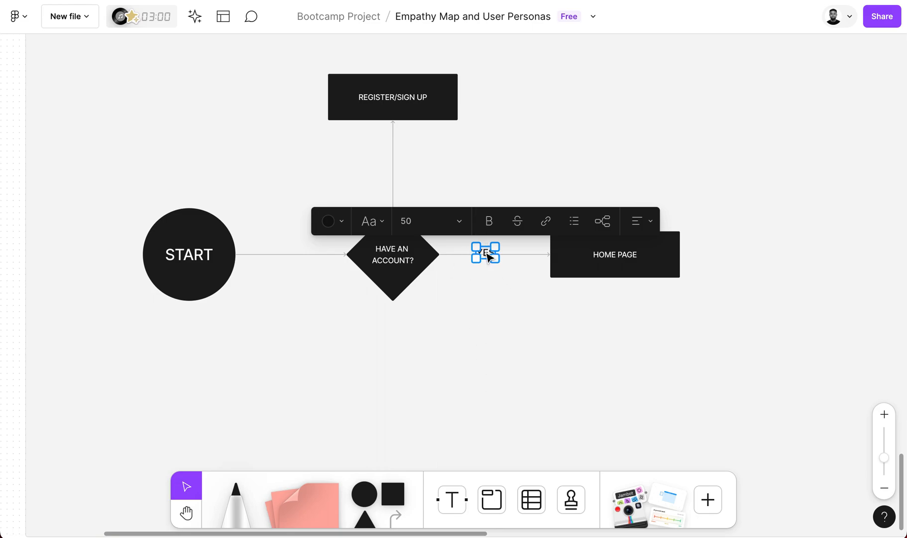
Duplicate the YES label beside the connector leading up to REGISTER/SIGN UP and change the copy's text to NO.
drag(488, 256, 407, 169)
double_click(408, 165)
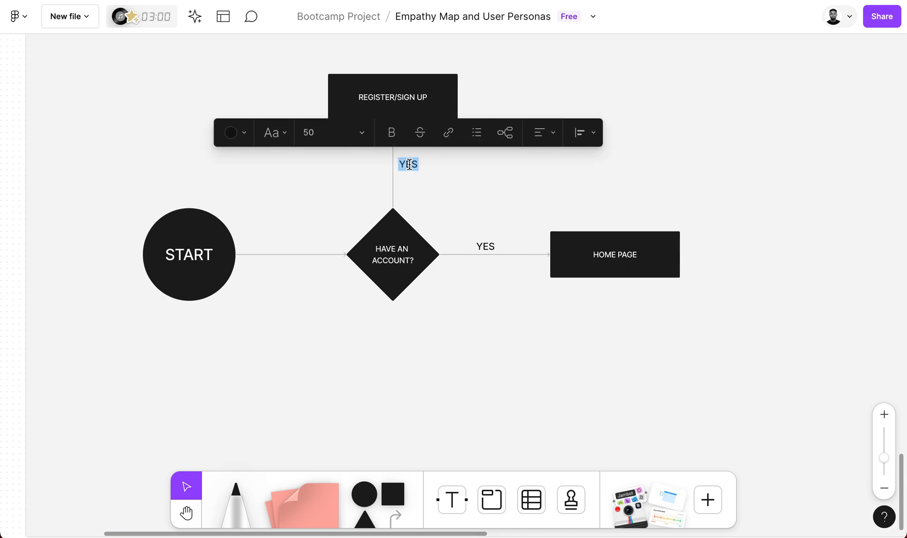
text(NO)
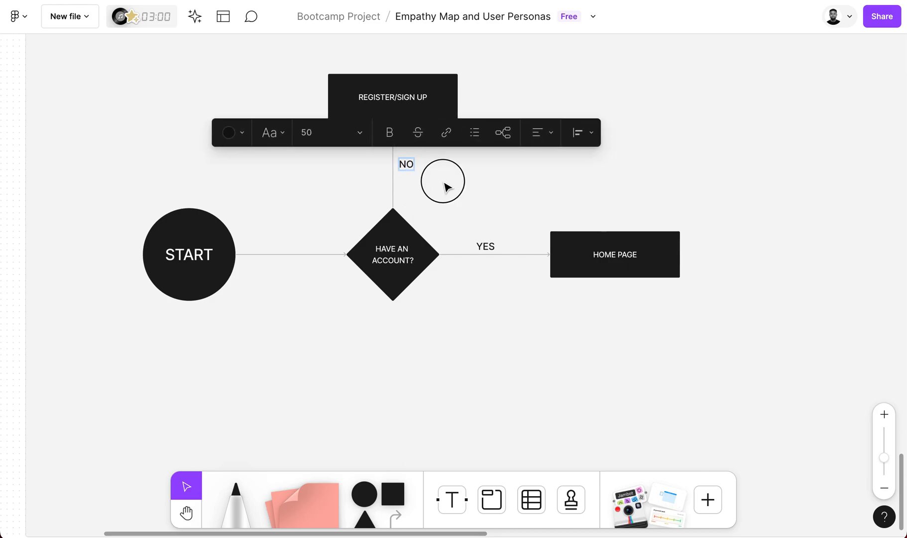
key(Escape)
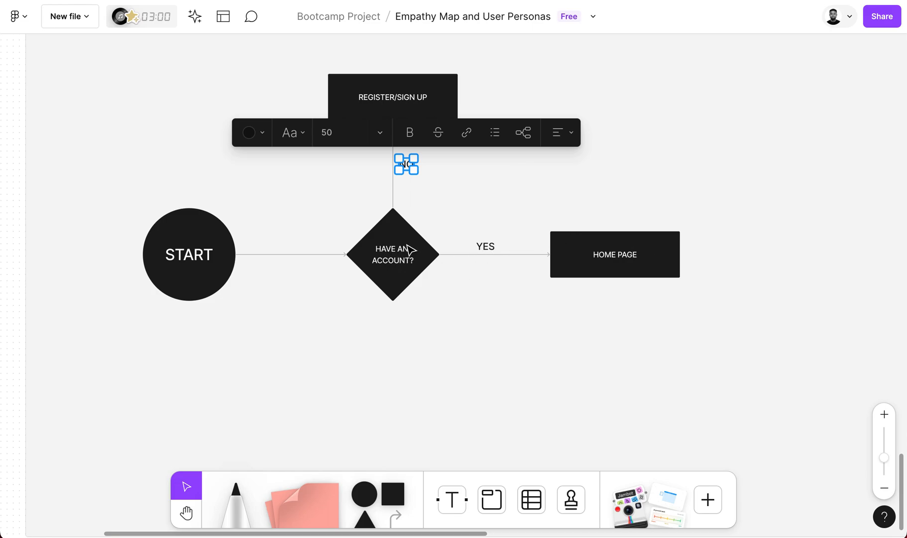
click(510, 290)
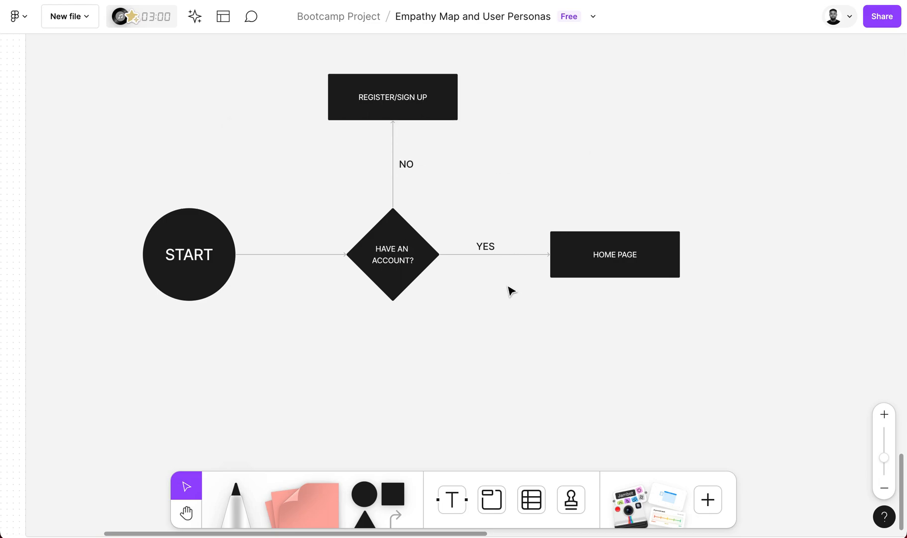
Change the HOME PAGE rectangle's label to LOGIN.
scroll(510, 289, right, 5)
scroll(510, 290, up, 2)
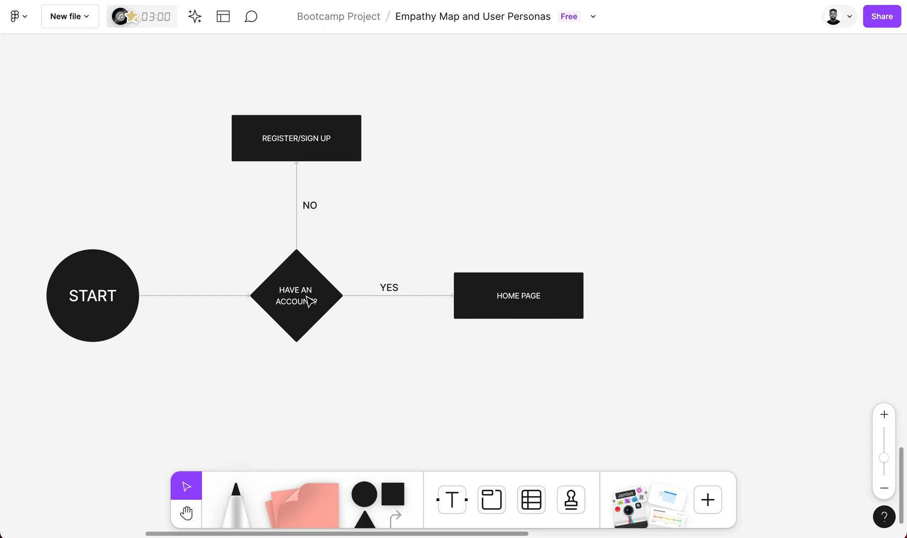
double_click(534, 297)
text(LOGIN)
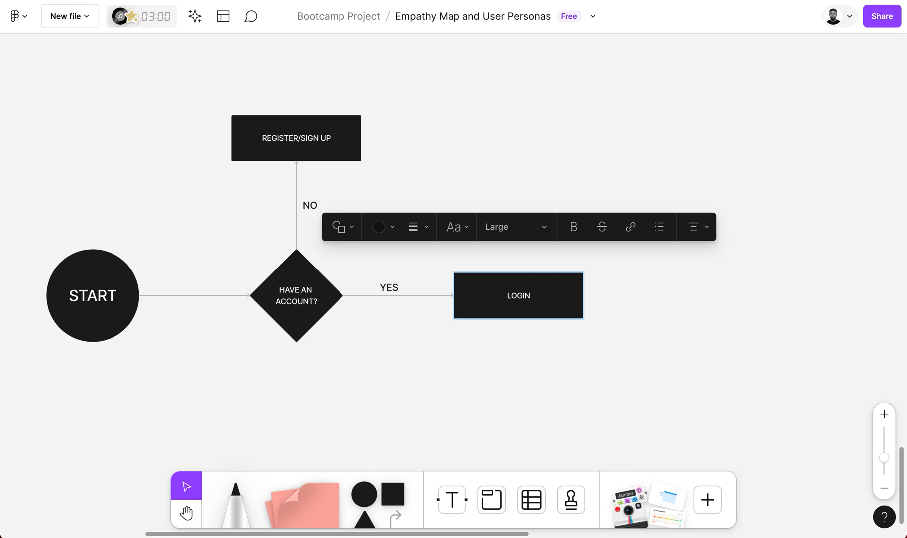
click(613, 299)
click(613, 301)
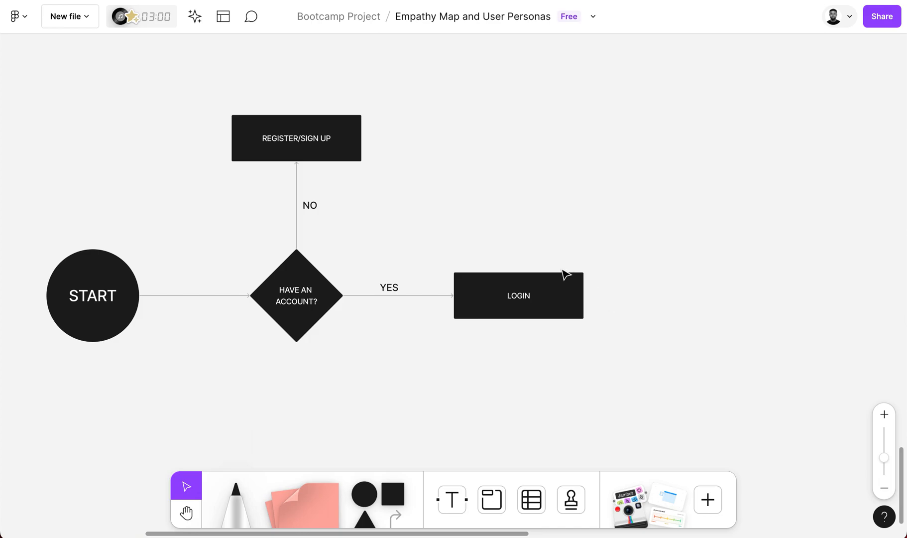
Duplicate the LOGIN rectangle and place the copy to its right at the same height.
scroll(566, 274, down, 2)
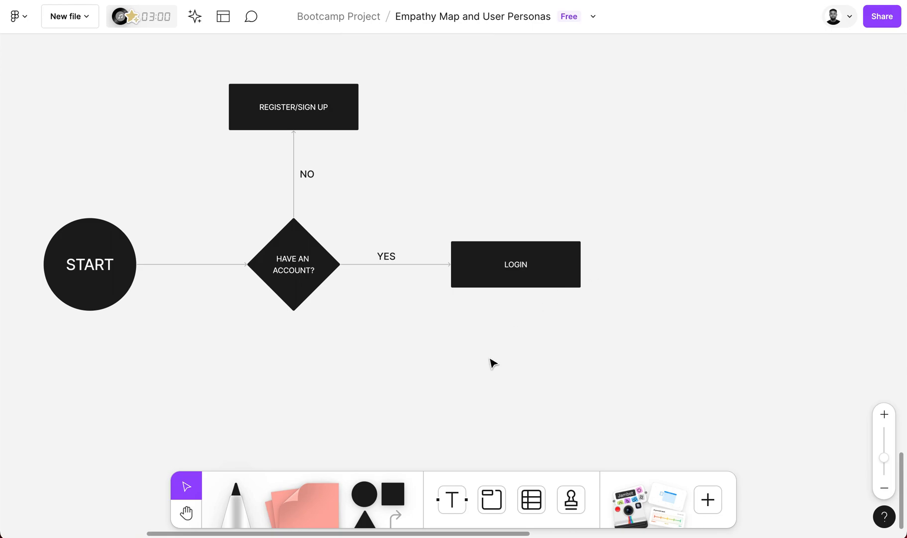
click(550, 277)
drag(551, 278, 769, 276)
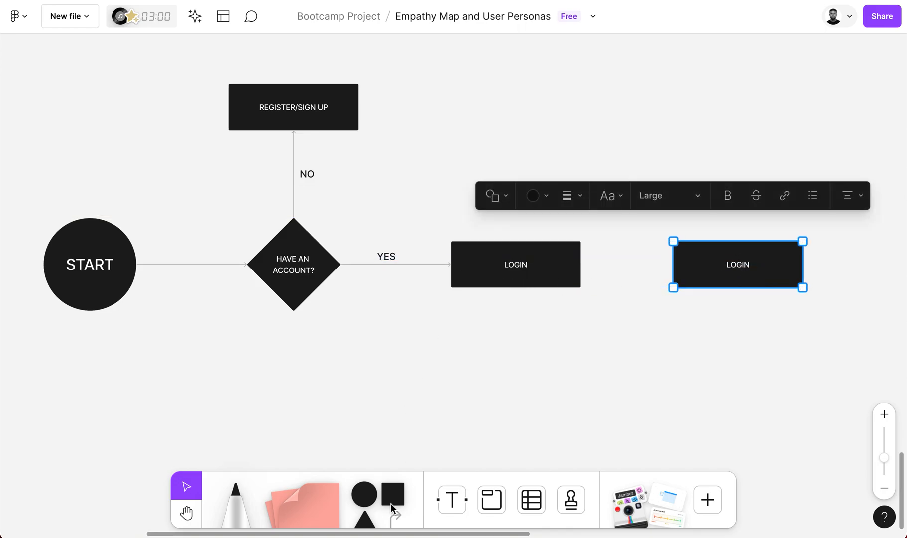
Draw a connector from the LOGIN rectangle to its duplicate on the right.
click(497, 265)
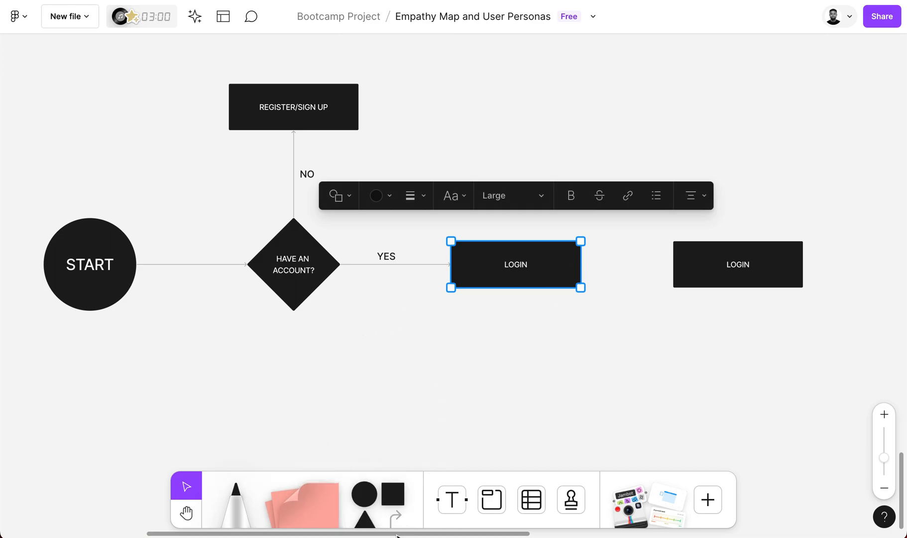
key(x)
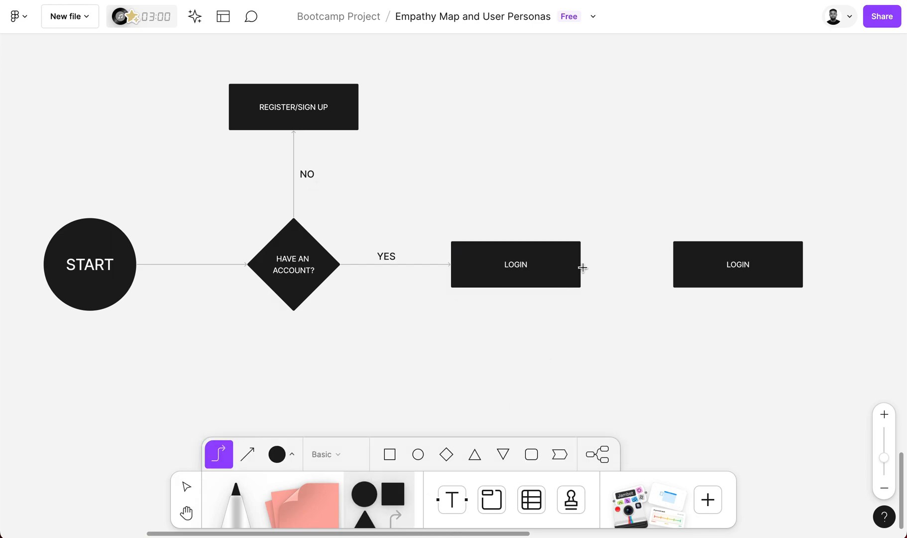
drag(581, 264, 692, 281)
click(744, 264)
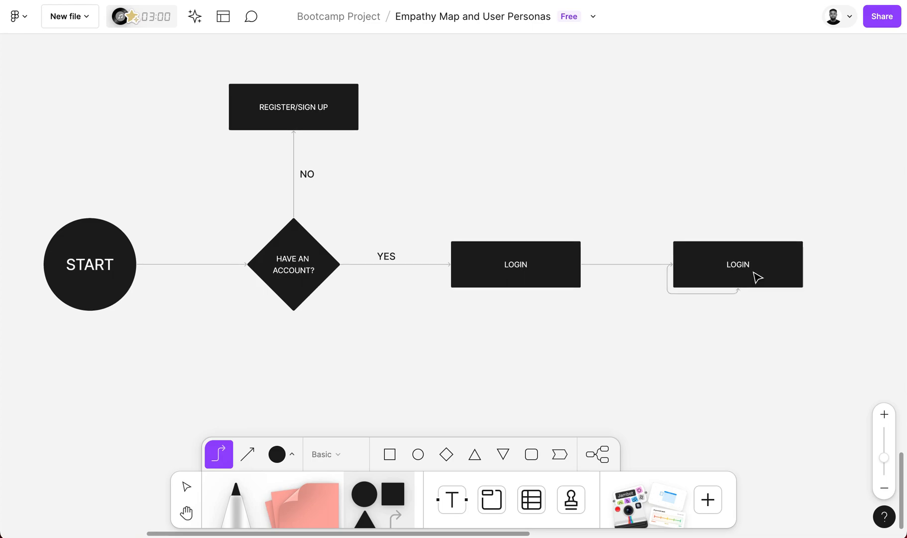
key(Escape)
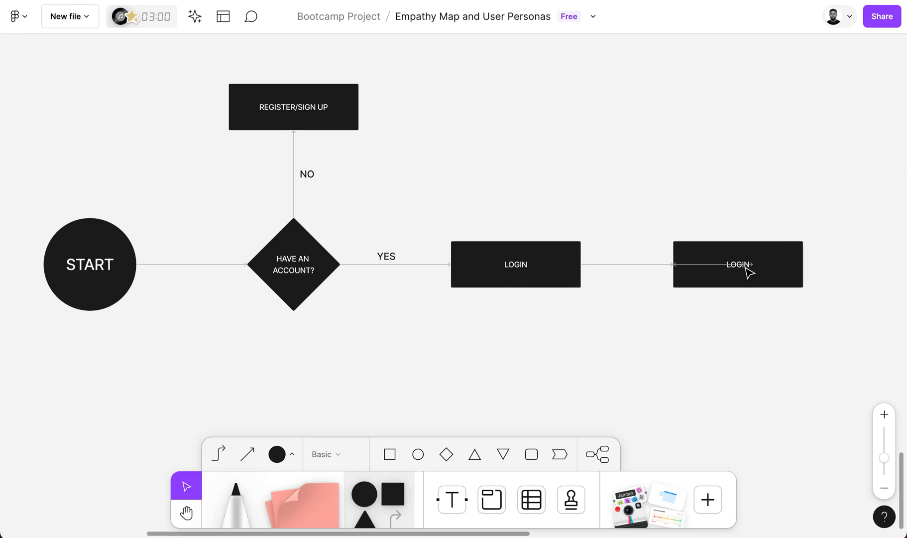
Relabel the rightmost rectangle HOME PAGE.
double_click(745, 266)
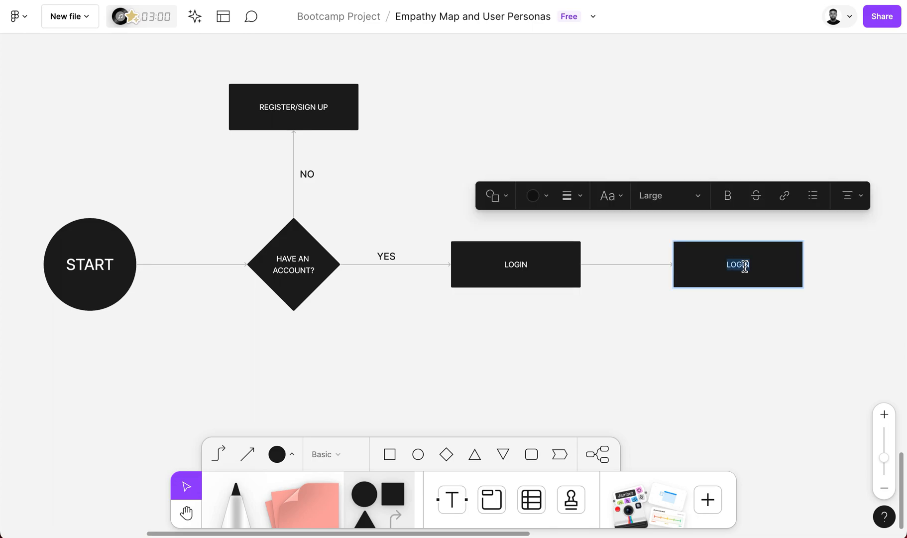
text(HOME PAGE)
click(787, 352)
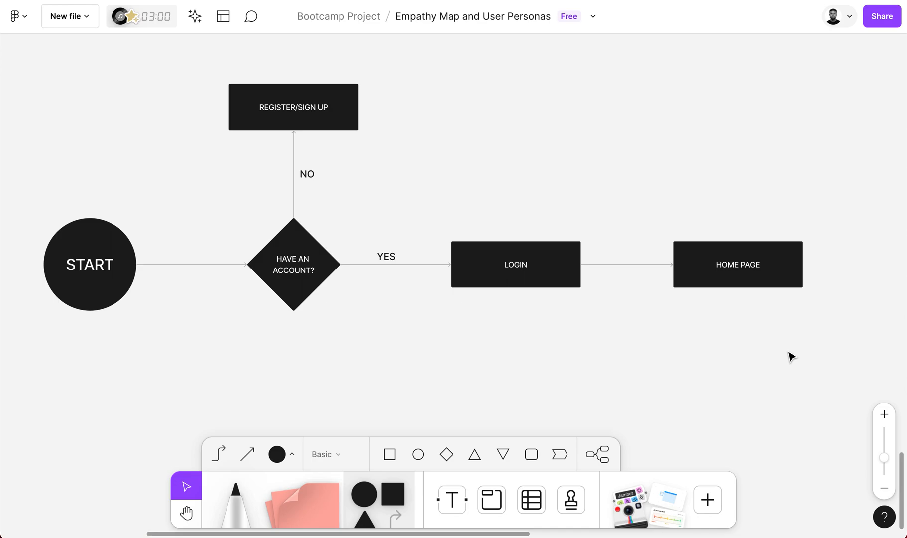
Draw a rectangle labelled RESET PASSWORD below the HAVE AN ACCOUNT? diamond and shift it slightly to the left.
click(534, 271)
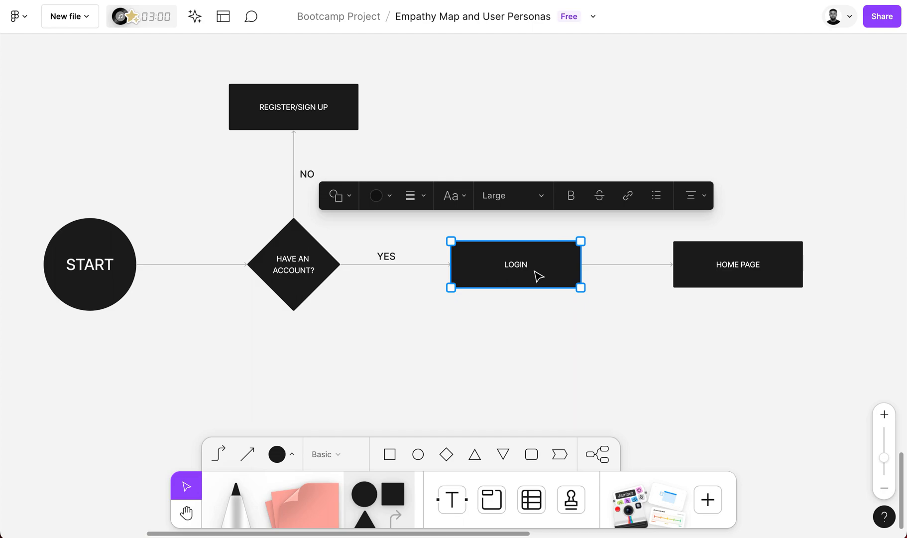
scroll(527, 362, down, 3)
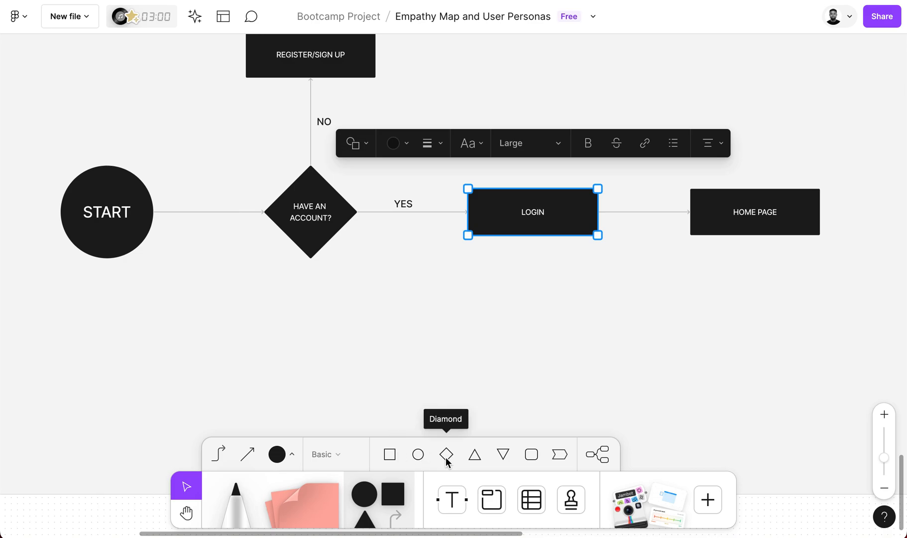
click(447, 457)
click(390, 455)
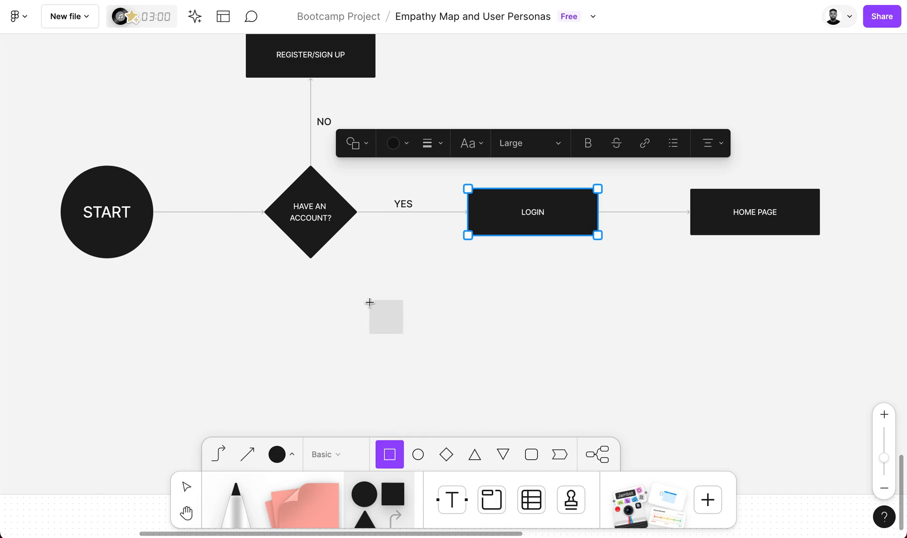
drag(367, 324, 504, 369)
text(RESER)
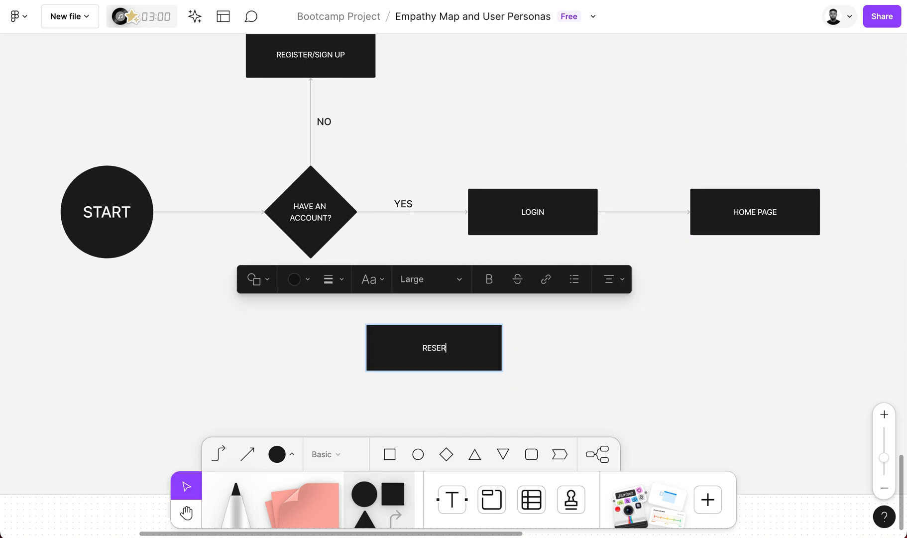
key(BackSpace)
text(T PASSWORD)
click(599, 390)
click(451, 361)
drag(451, 361, 402, 365)
Draw a diamond directly beneath the LOGIN rectangle and label it LOGIN SUCCESSFUL?
click(446, 453)
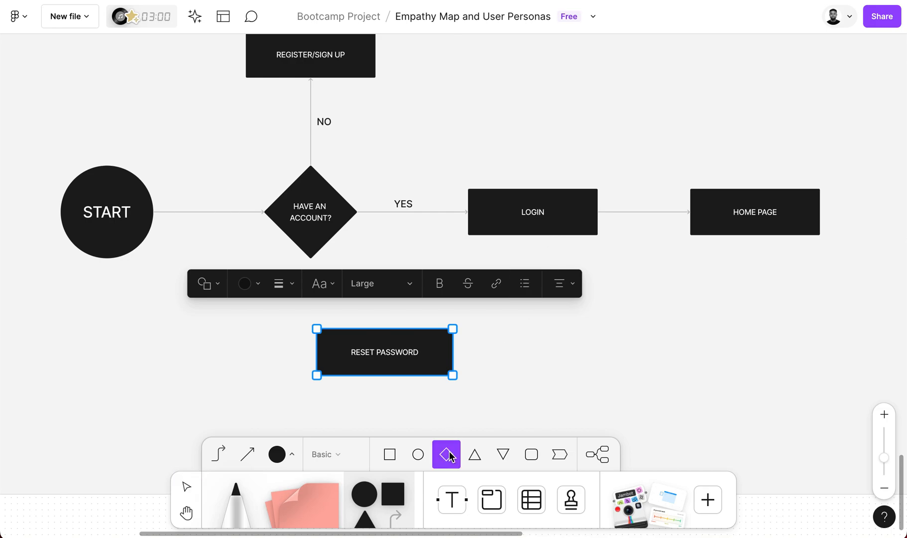
mouse_move(510, 324)
mouse_down()
mouse_move(565, 356)
mouse_move(603, 396)
mouse_up()
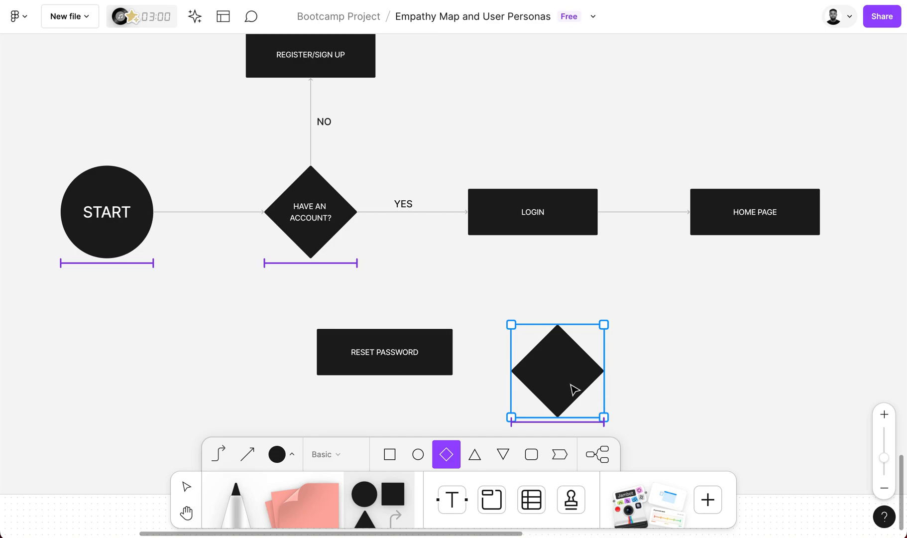
mouse_move(564, 350)
mouse_down()
mouse_move(567, 340)
mouse_move(548, 348)
mouse_up()
double_click(534, 329)
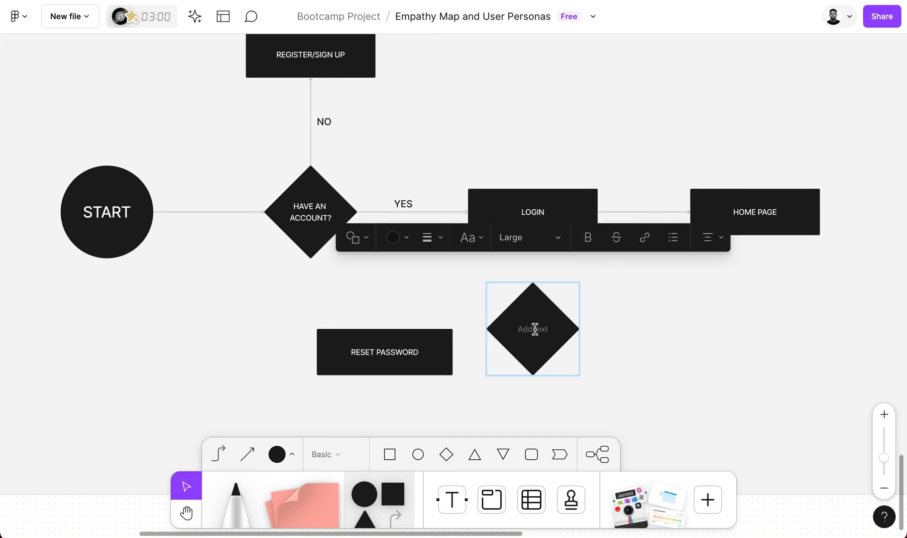
text(LOGIN)
text(SUCCESSFUL?)
click(630, 348)
Relabel the LOGIN SUCCESSFUL? diamond beneath the LOGIN rectangle as FORGOT PASSWORD?
click(568, 339)
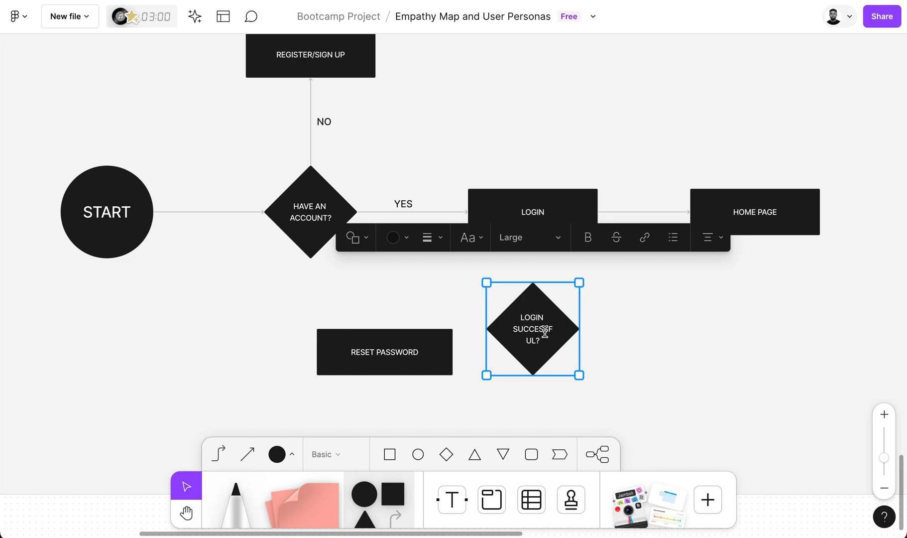
double_click(544, 332)
triple_click(545, 332)
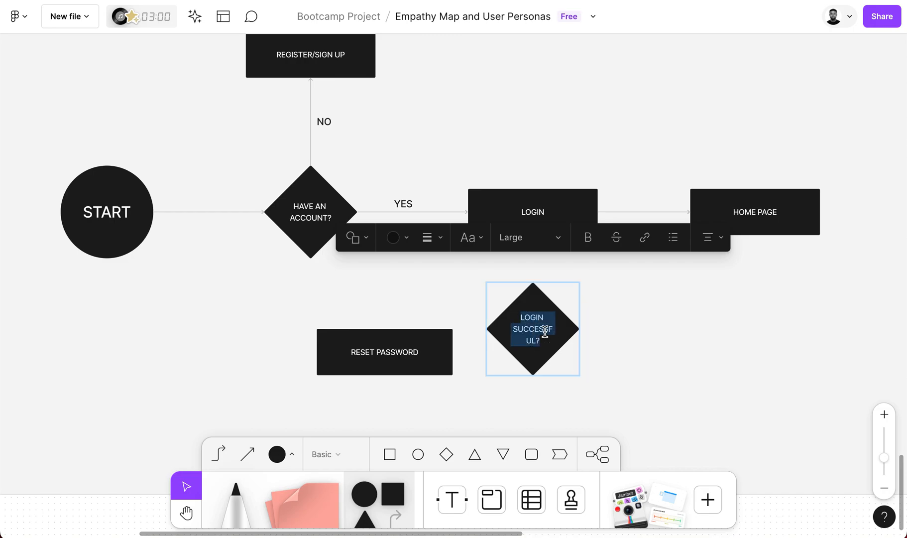
text(FORGOT)
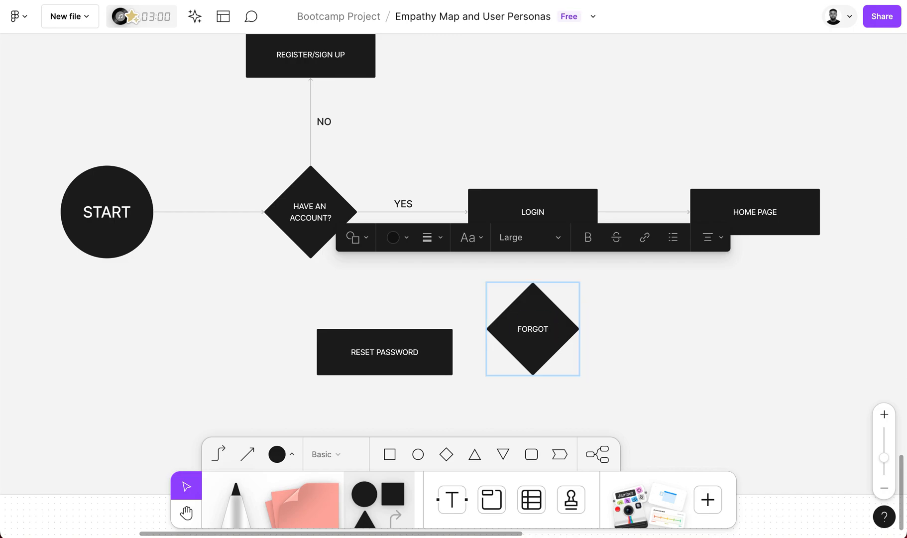
text( PASSWORD)
click(632, 346)
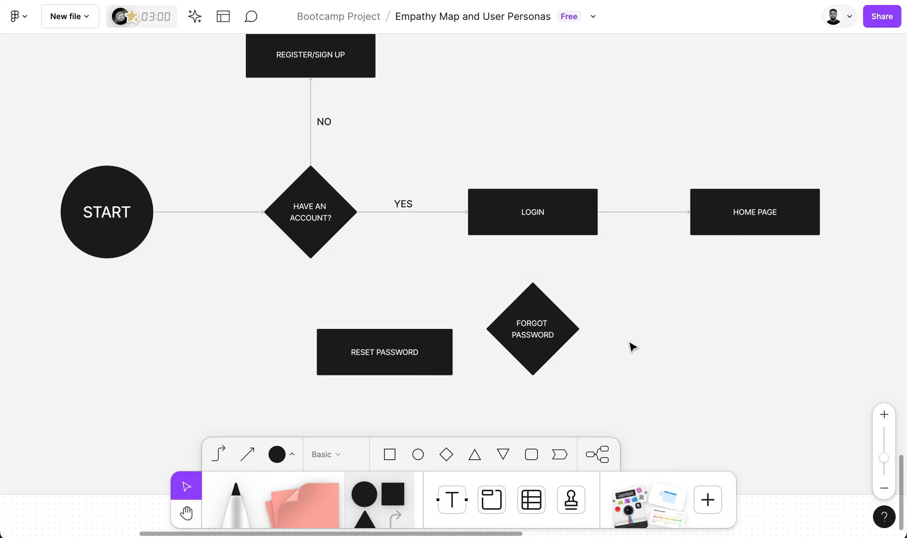
double_click(552, 335)
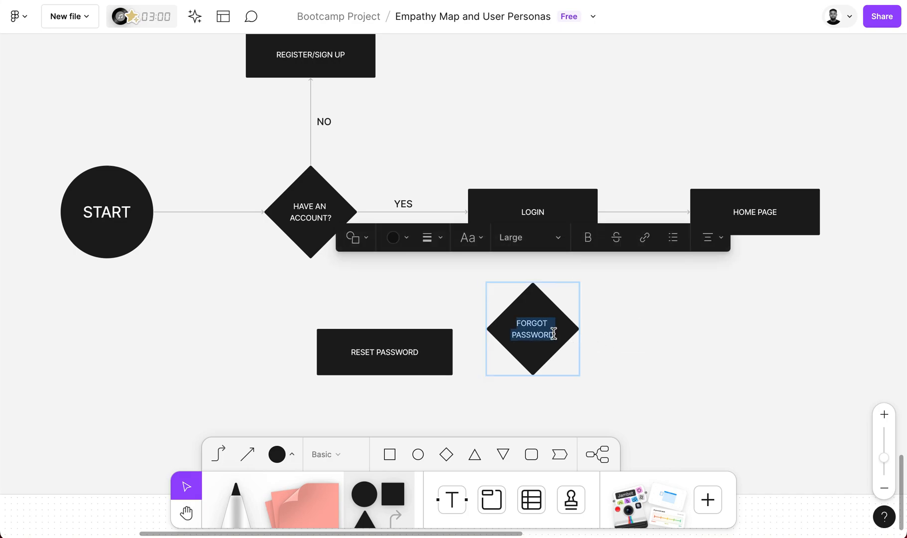
key(Right)
text(?)
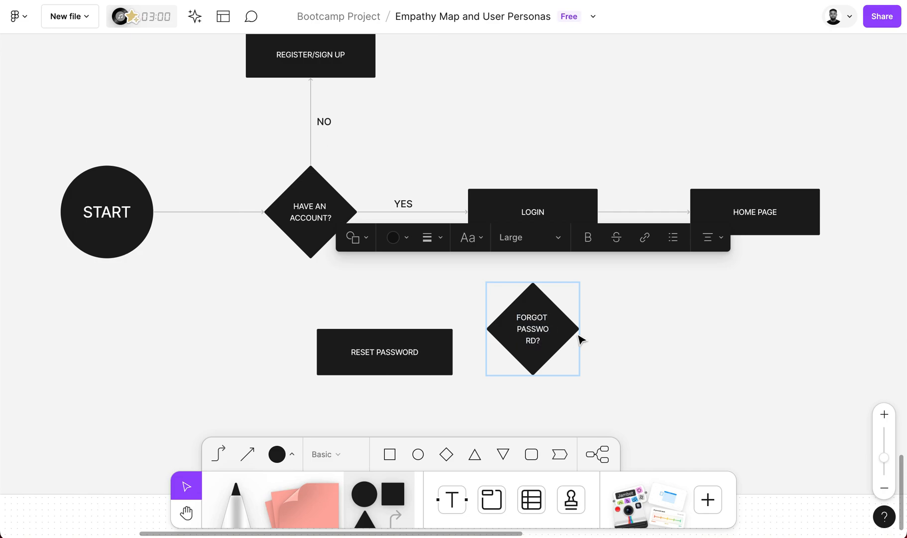
click(611, 342)
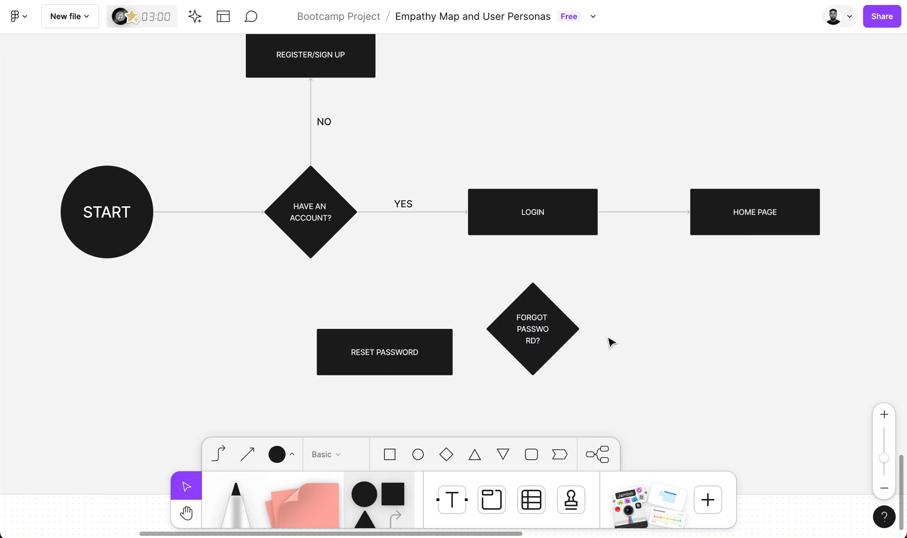
Draw a connector from the bottom of the LOGIN rectangle down to the top of the FORGOT PASSWORD? diamond.
click(539, 230)
click(218, 454)
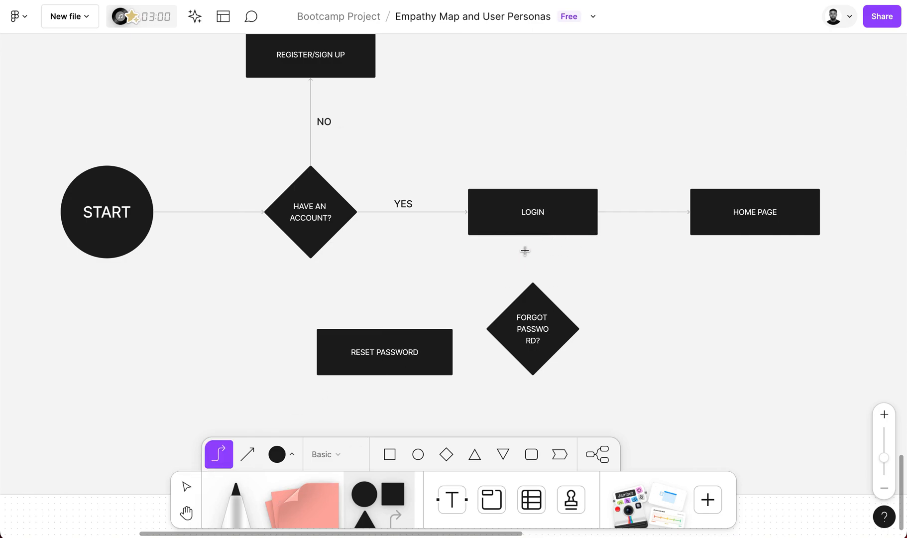
drag(533, 234, 532, 284)
key(v)
Move the RESET PASSWORD rectangle slightly left and up so it lines up horizontally with the FORGOT PASSWORD? diamond.
click(415, 360)
drag(416, 364, 381, 355)
scroll(380, 355, down, 3)
scroll(379, 356, right, 2)
drag(321, 271, 349, 262)
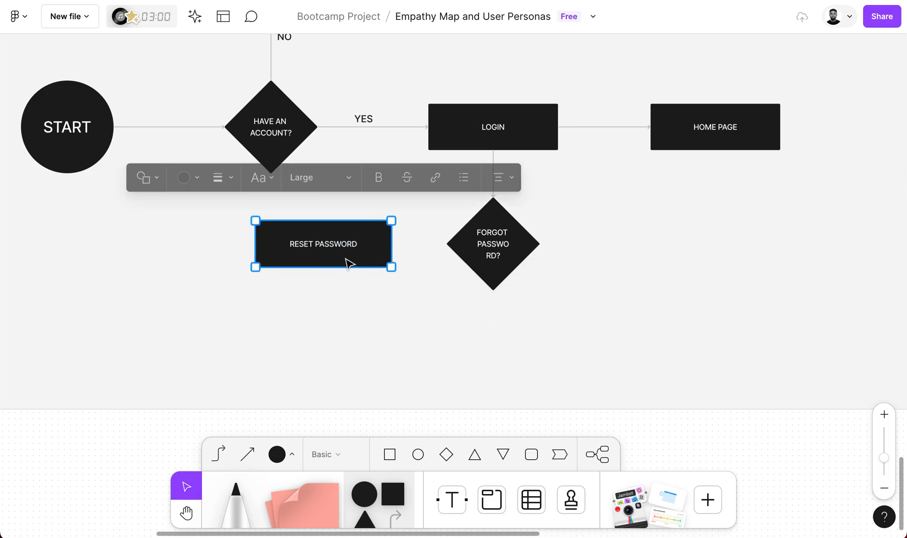
Draw a connector from the left corner of the FORGOT PASSWORD? diamond to the RESET PASSWORD rectangle.
click(508, 260)
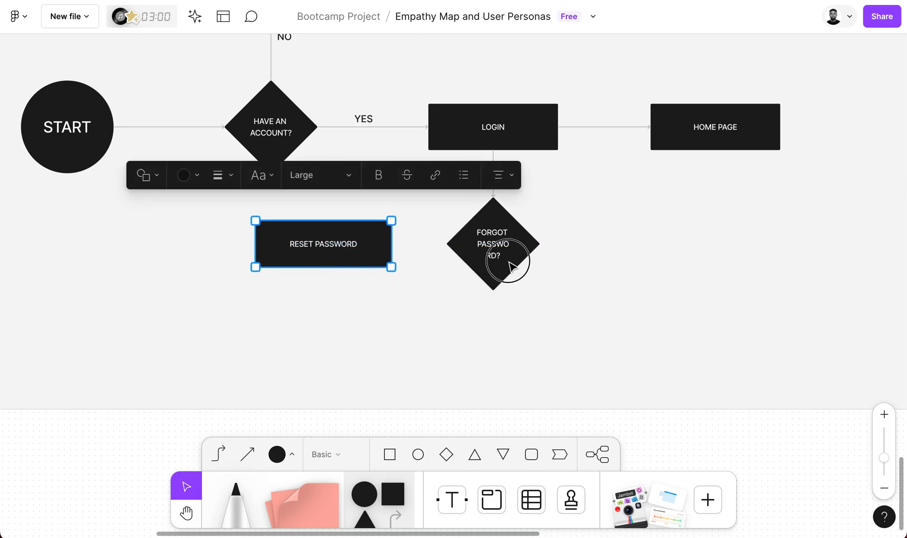
click(220, 450)
drag(450, 243, 378, 243)
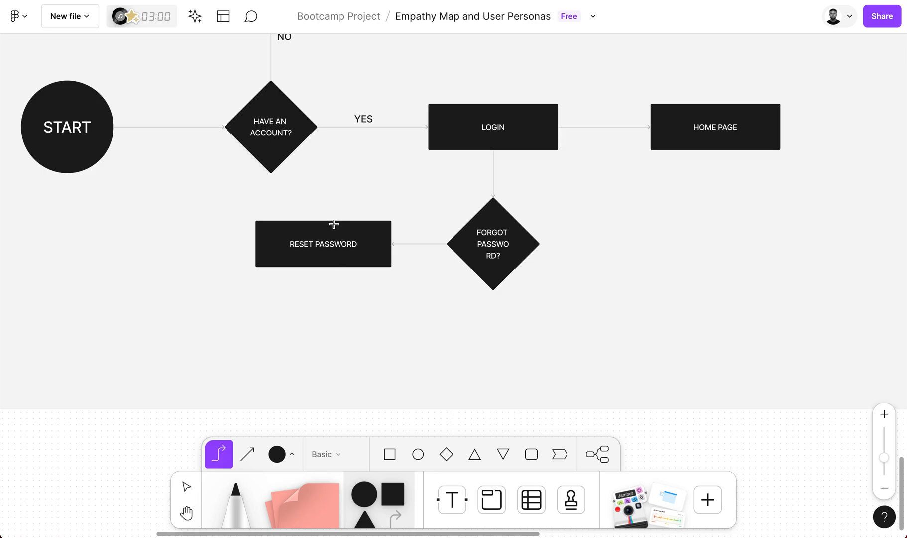
drag(326, 221, 443, 162)
key(ctrl+z)
key(ctrl+z)
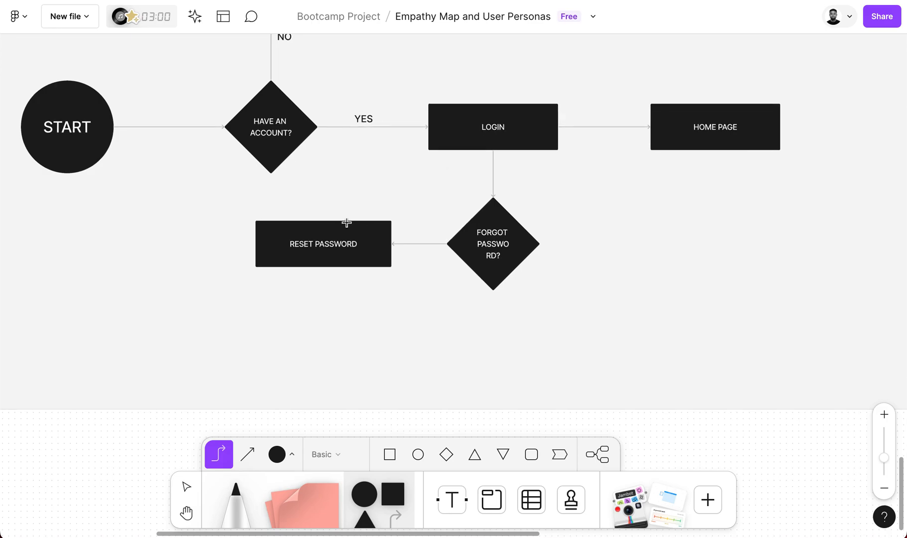
Connect the top of the RESET PASSWORD rectangle to the bottom of LOGIN, and move the FORGOT PASSWORD? diamond straight down a little.
drag(344, 220, 460, 148)
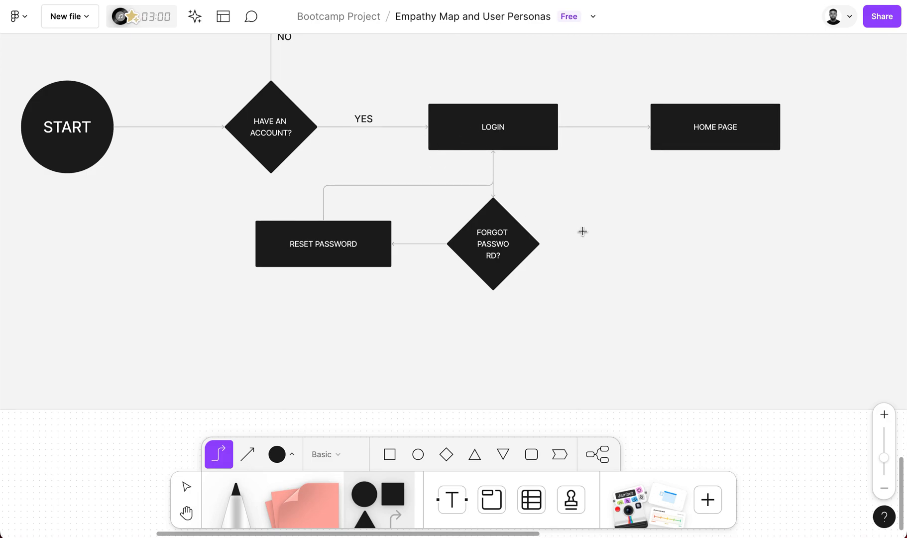
key(Escape)
drag(491, 239, 492, 287)
click(606, 273)
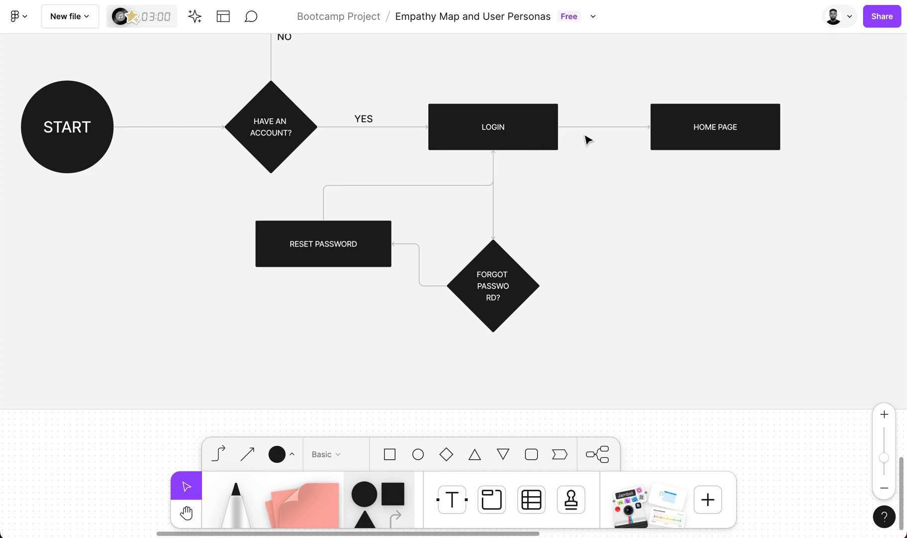
Review the complete flow in the USER FLOW PRACTICE section, from START through to HOME PAGE.
scroll(587, 140, up, 5)
scroll(584, 135, down, 1)
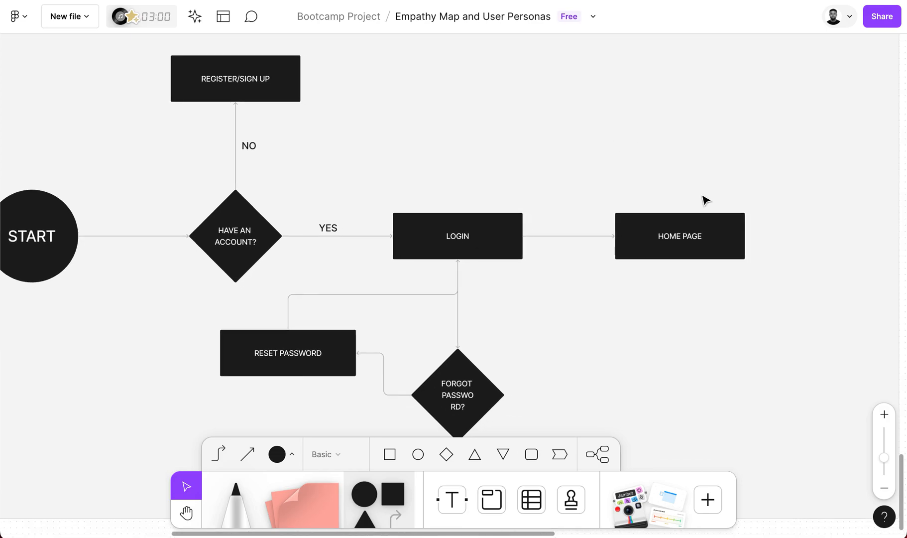
click(700, 240)
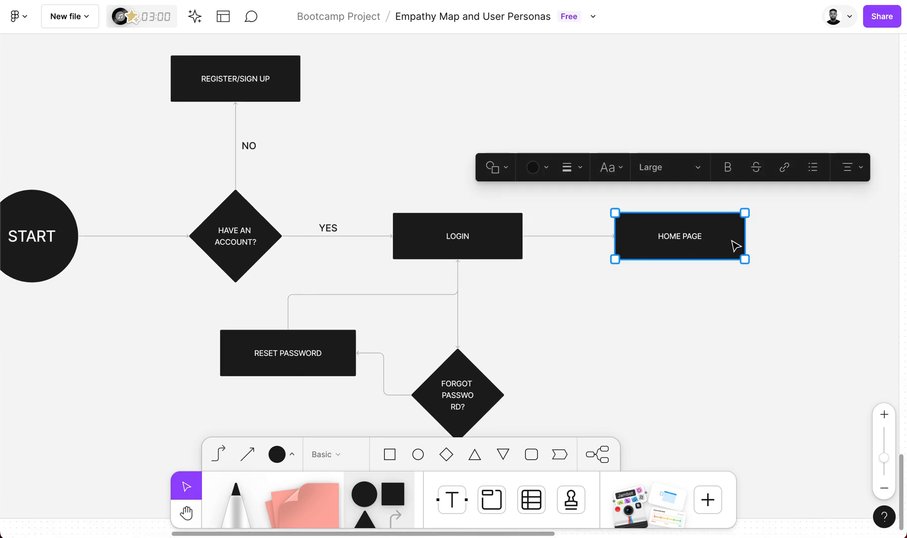
scroll(757, 249, right, 3)
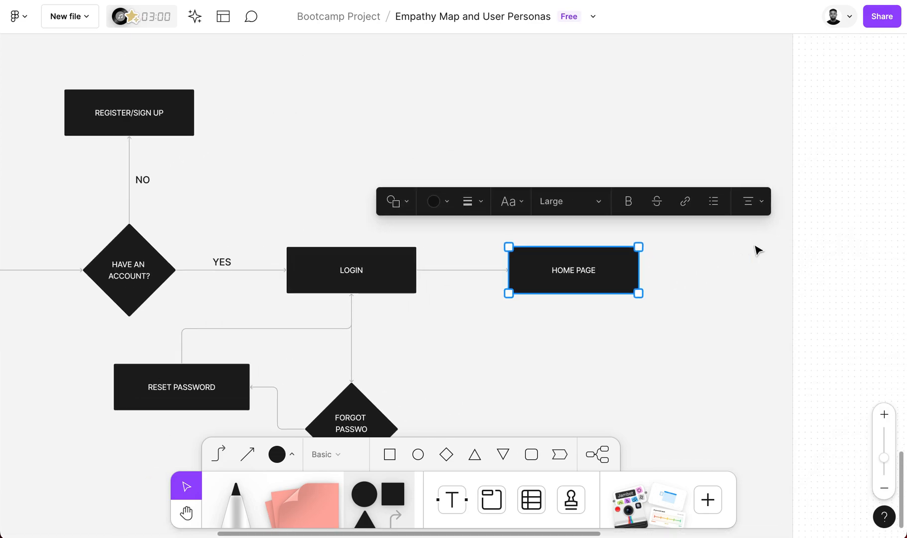
scroll(758, 249, left, 4)
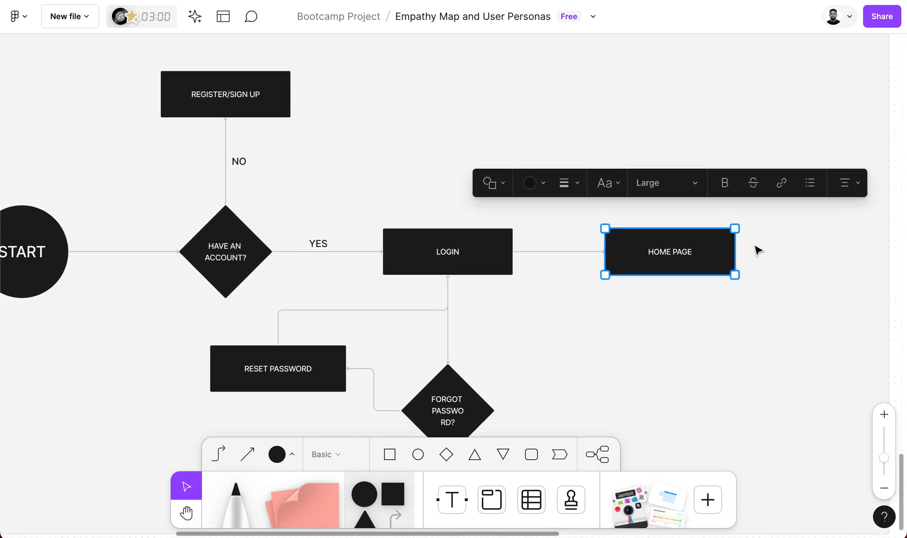
scroll(758, 251, left, 3)
scroll(749, 259, down, 3)
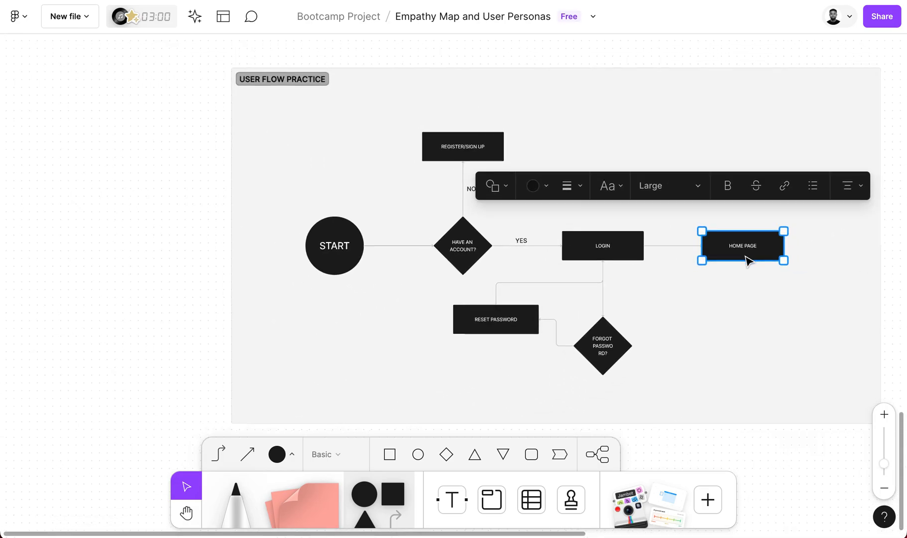
scroll(749, 259, right, 4)
click(667, 328)
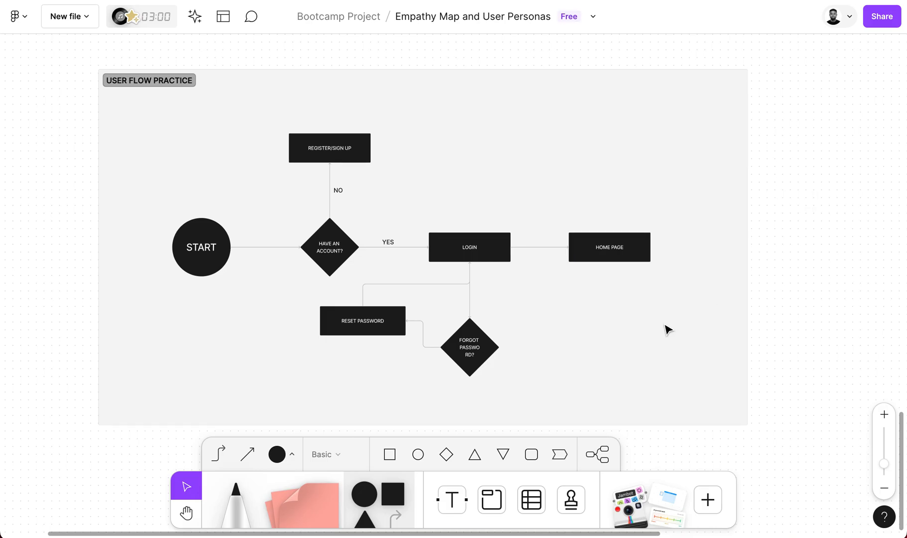
scroll(667, 329, down, 1)
scroll(667, 329, left, 1)
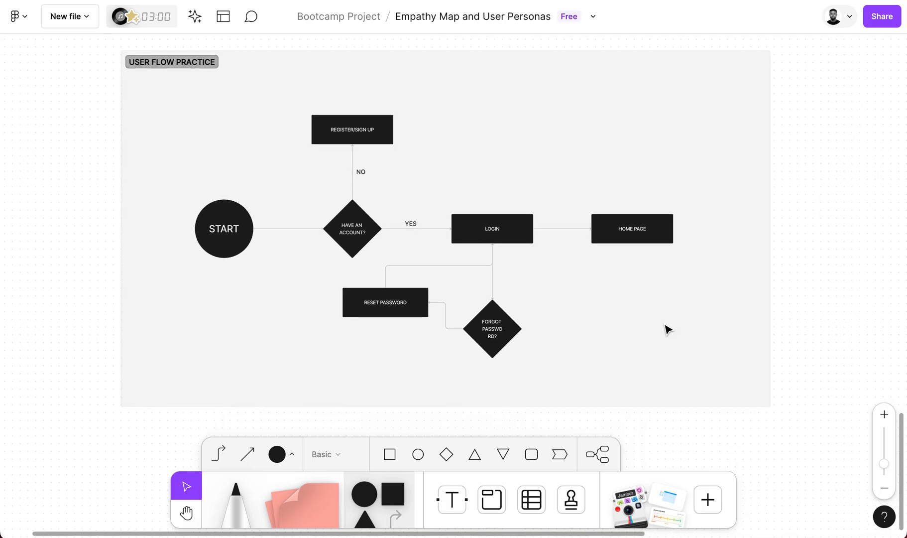